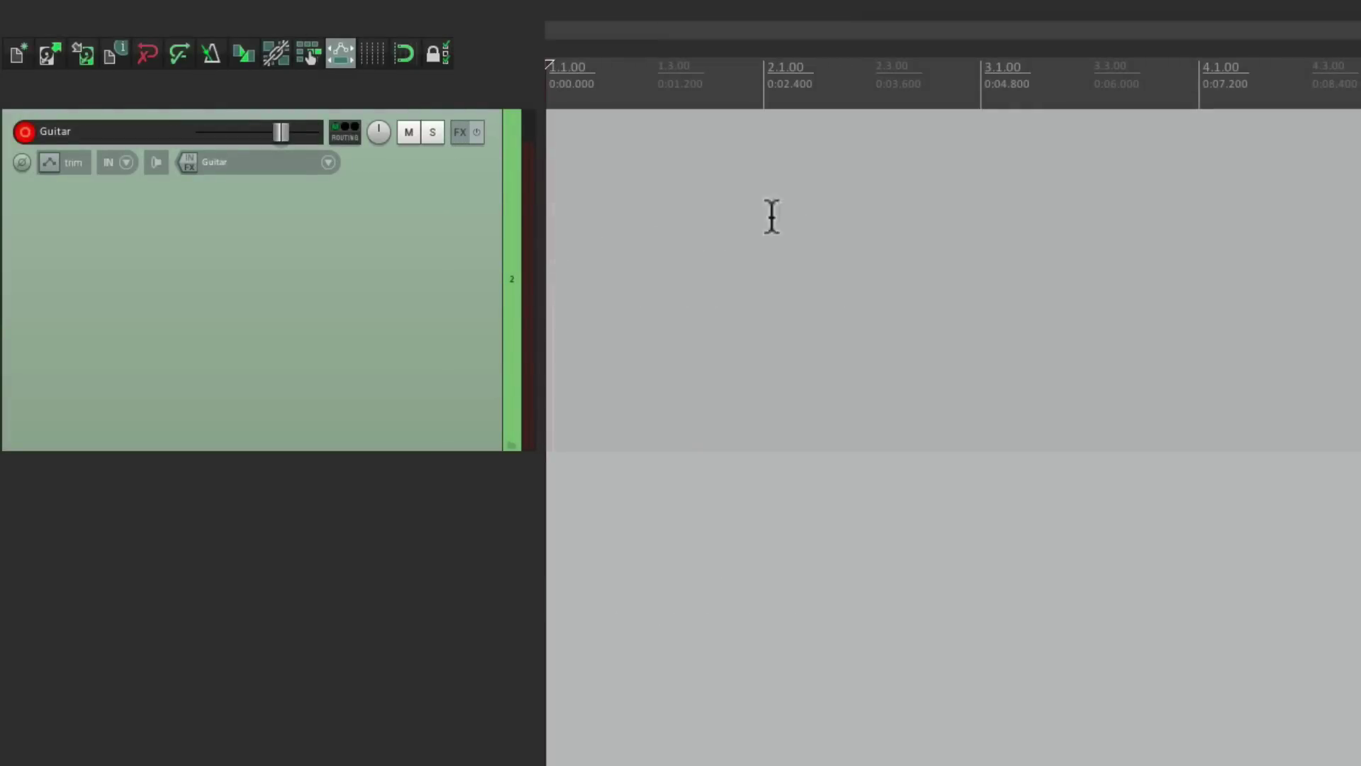
Draw an empty MIDI item on the Guitar track from about bar 2 to past bar 4 and delete it
left_click_drag(756, 227, 1340, 241)
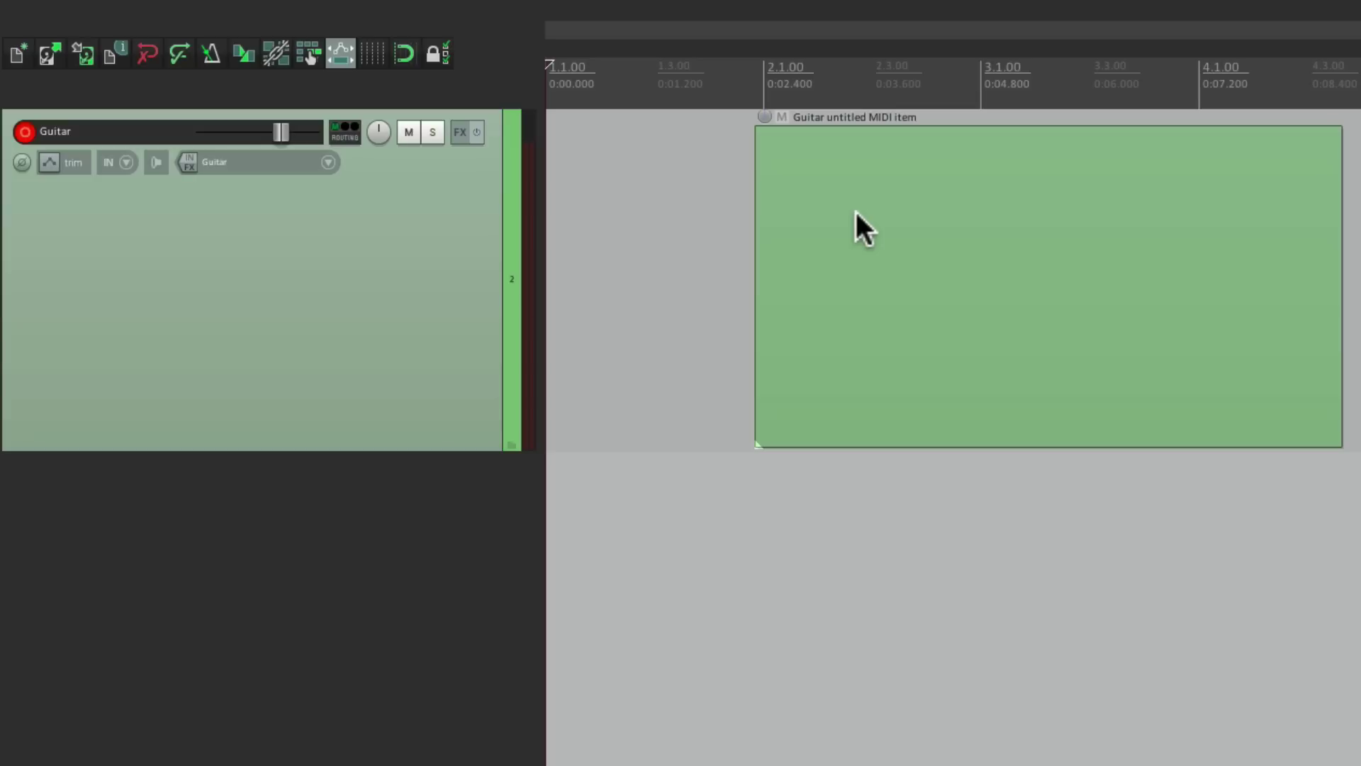
key("Delete")
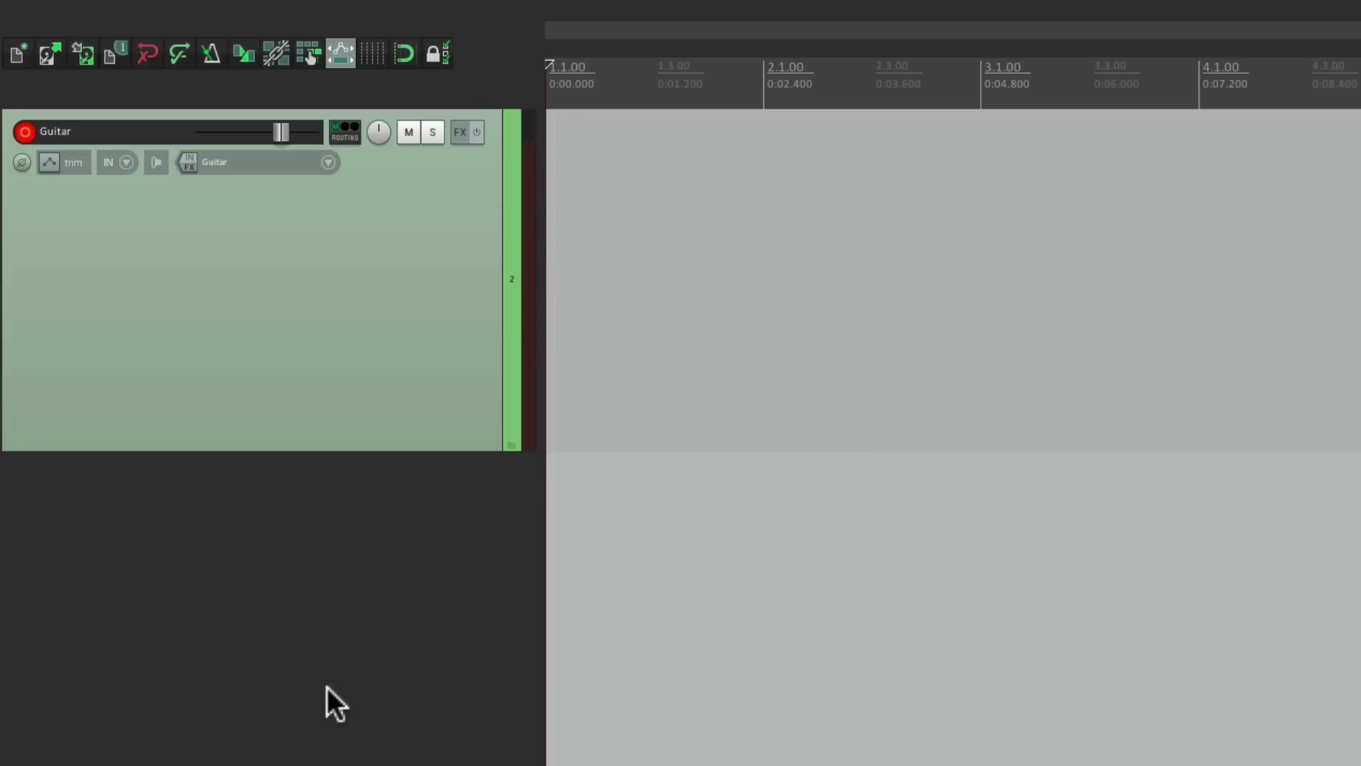
Add BC Flanger 3 (Mono) to the Guitar track's FX chain and set its Depth to 74 % and Rate to 0.33 Hz
left_click(460, 132)
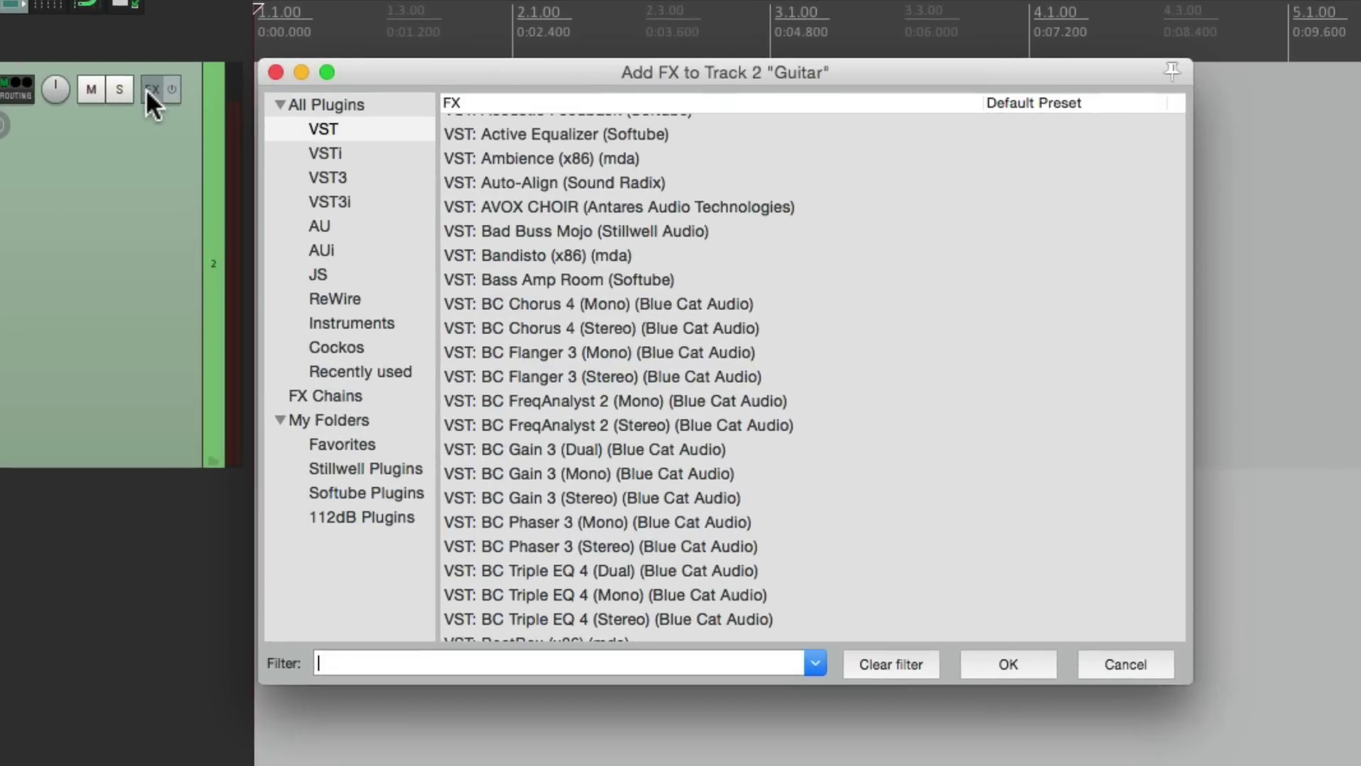
scroll(817, 331, "down", 5)
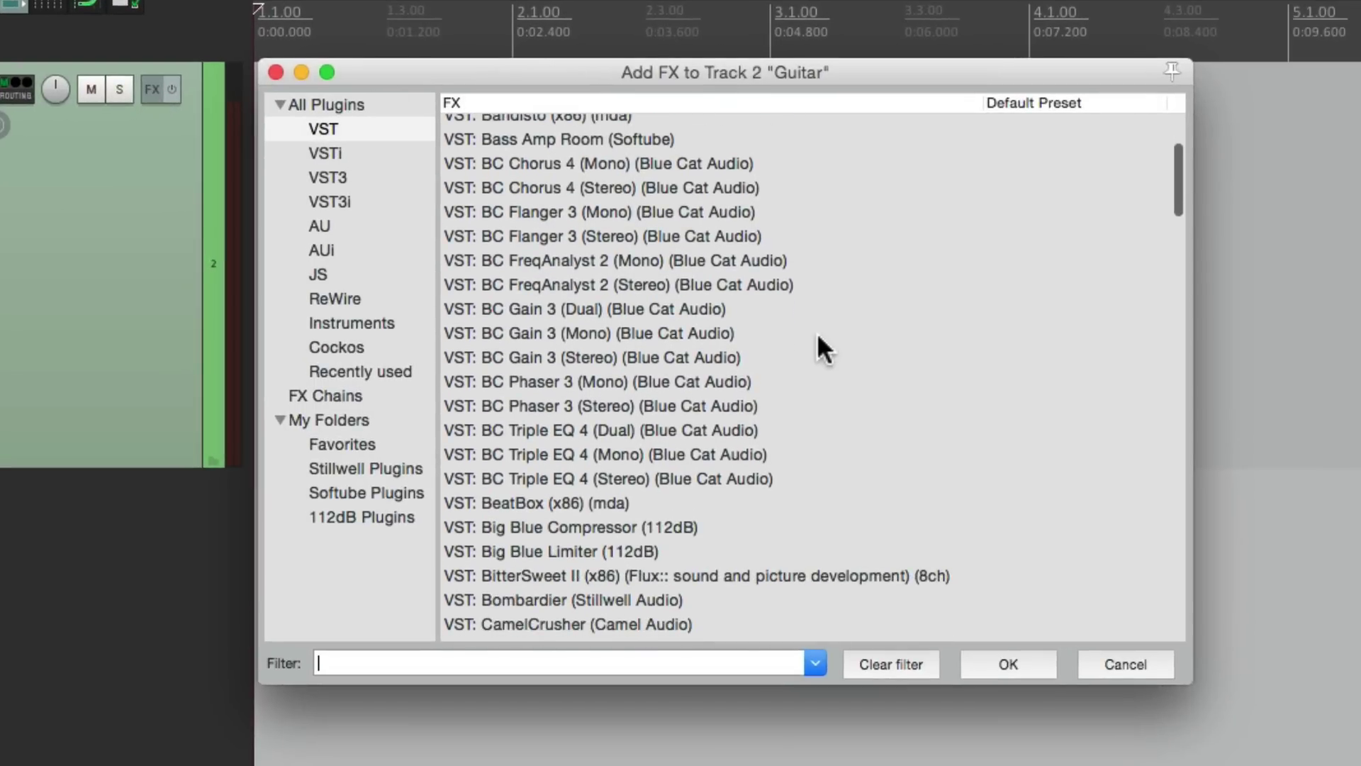
double_click(679, 206)
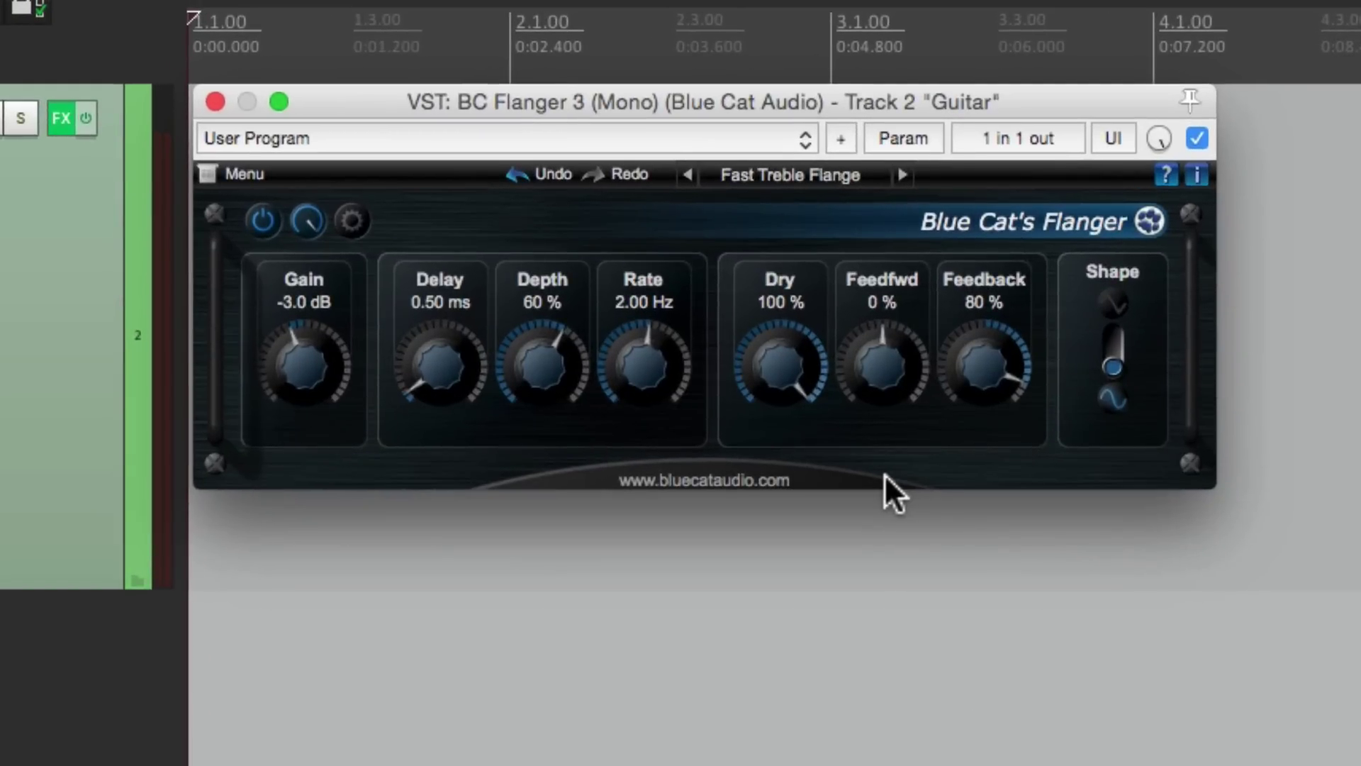
left_click_drag(538, 354, 530, 332)
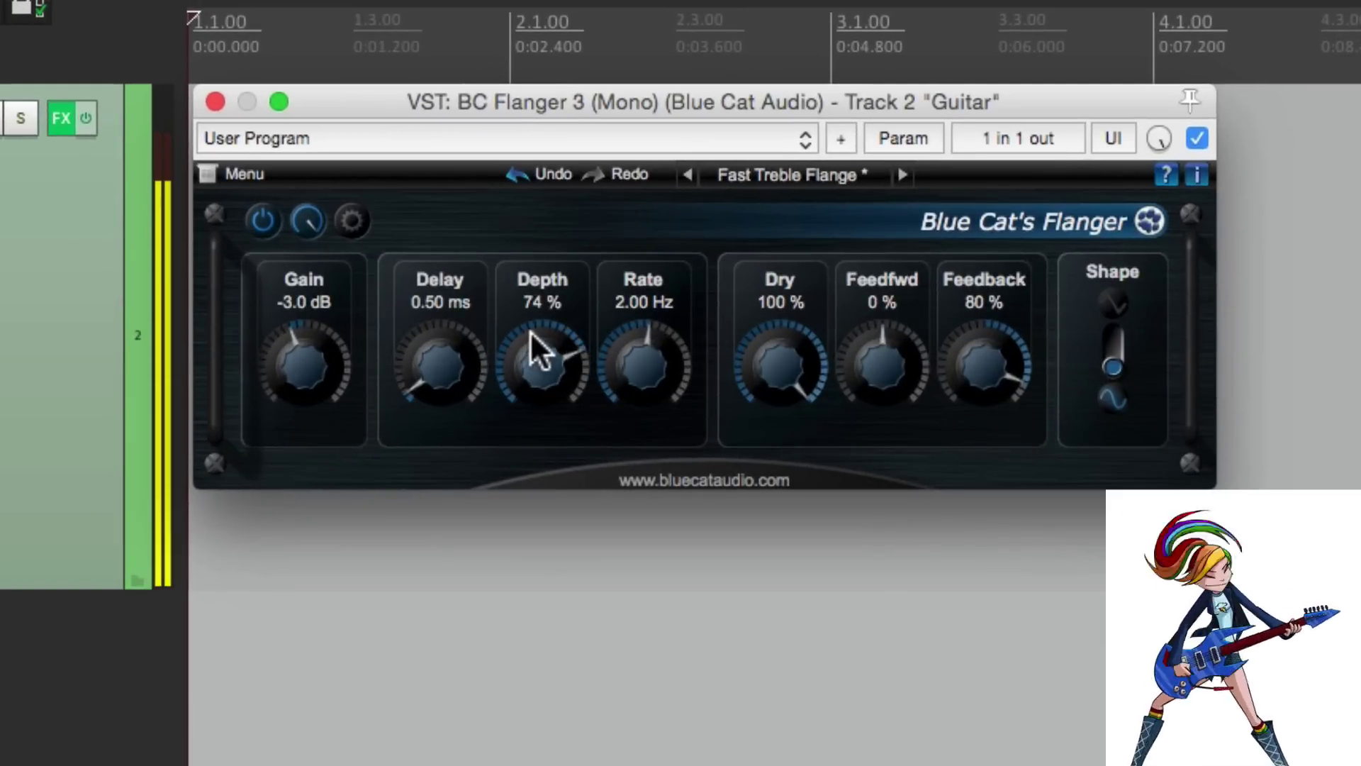
left_click_drag(638, 344, 625, 406)
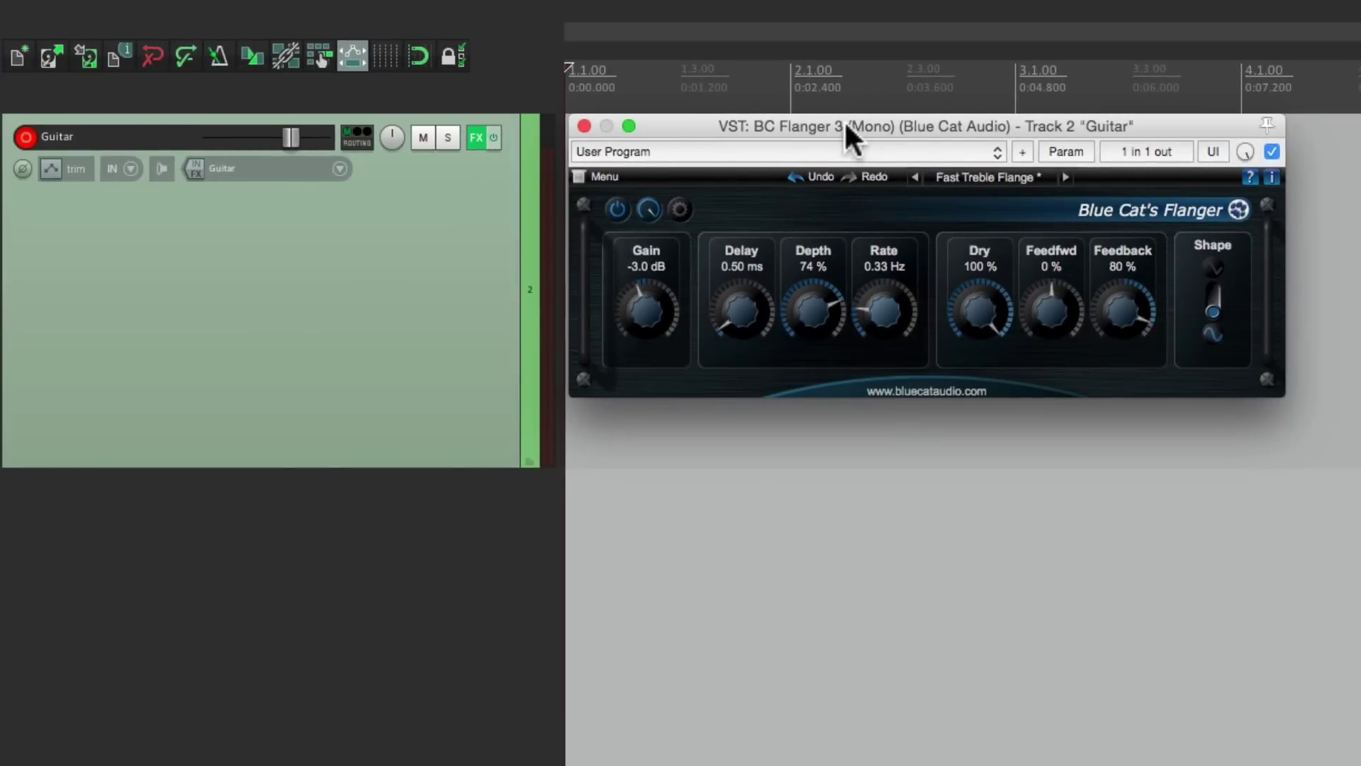
Move the flanger window clear of the track and record a guitar take from the project start
left_click_drag(845, 122, 879, 489)
key("ctrl+r")
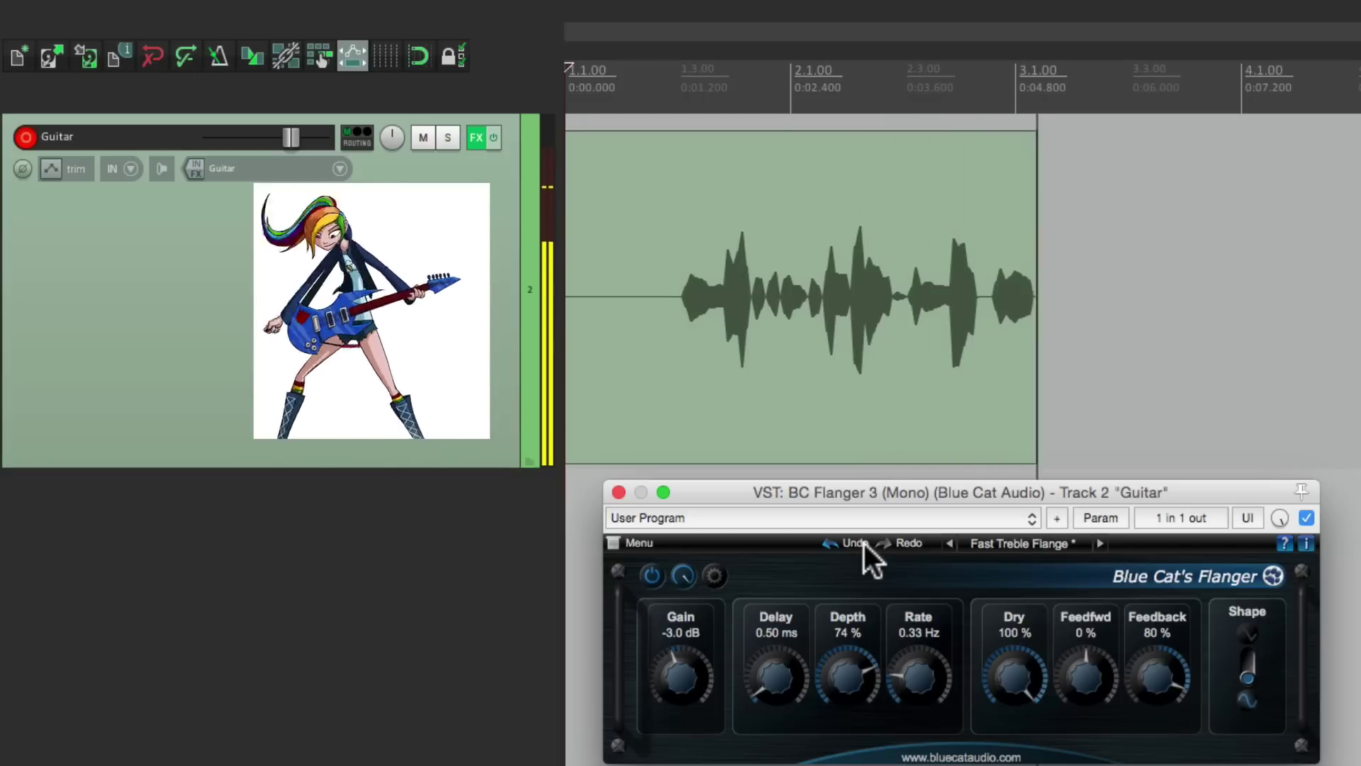
key("ctrl+r")
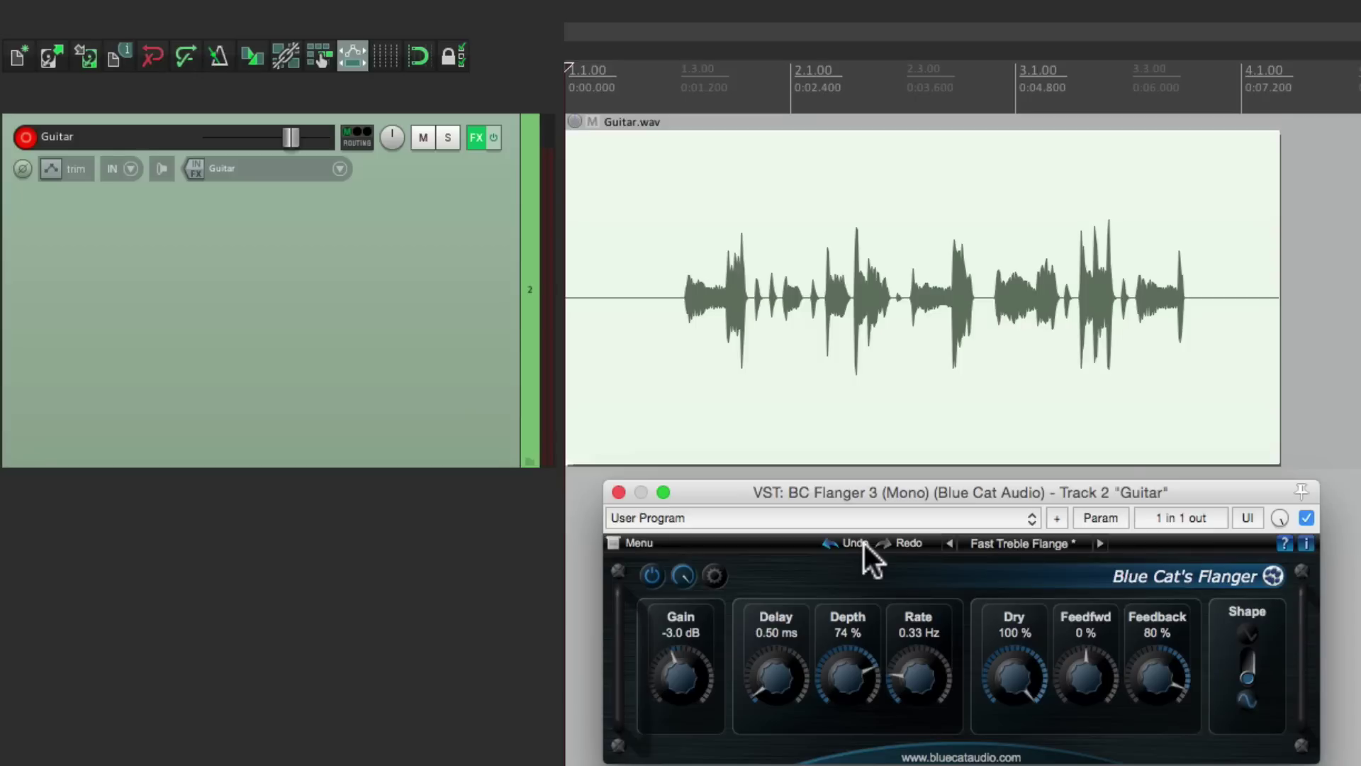
Play back the recorded guitar take with the track's effects bypassed and with them re-enabled to compare the sound
left_click(494, 136)
left_click(655, 125)
key("space")
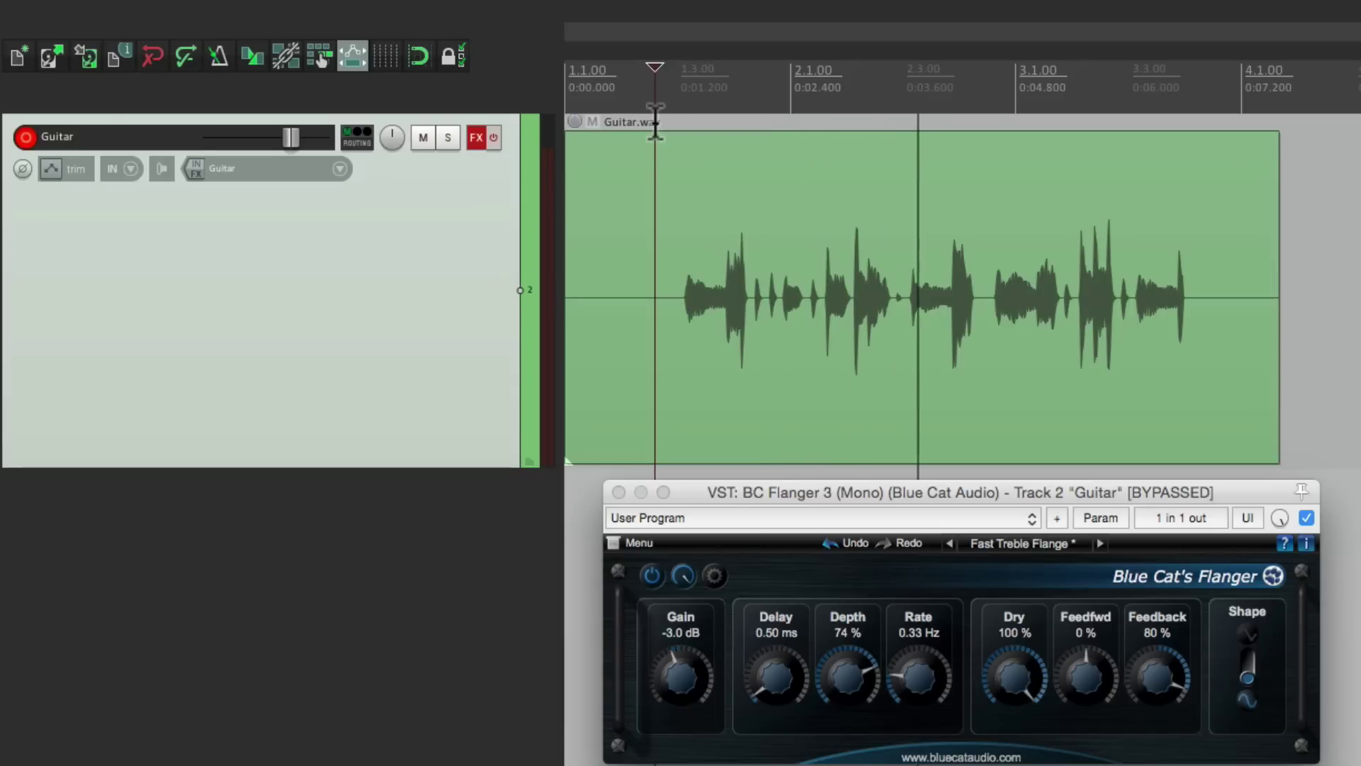
key("space")
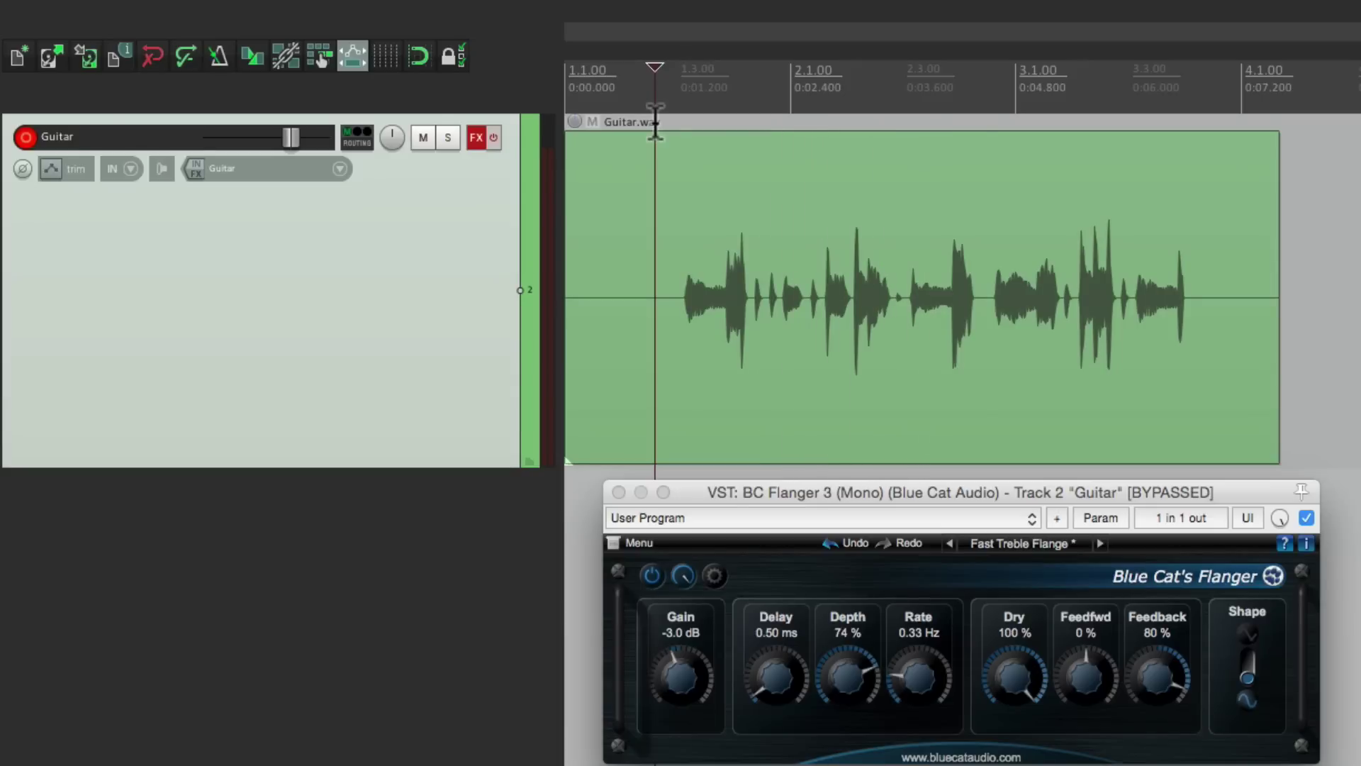
left_click(494, 138)
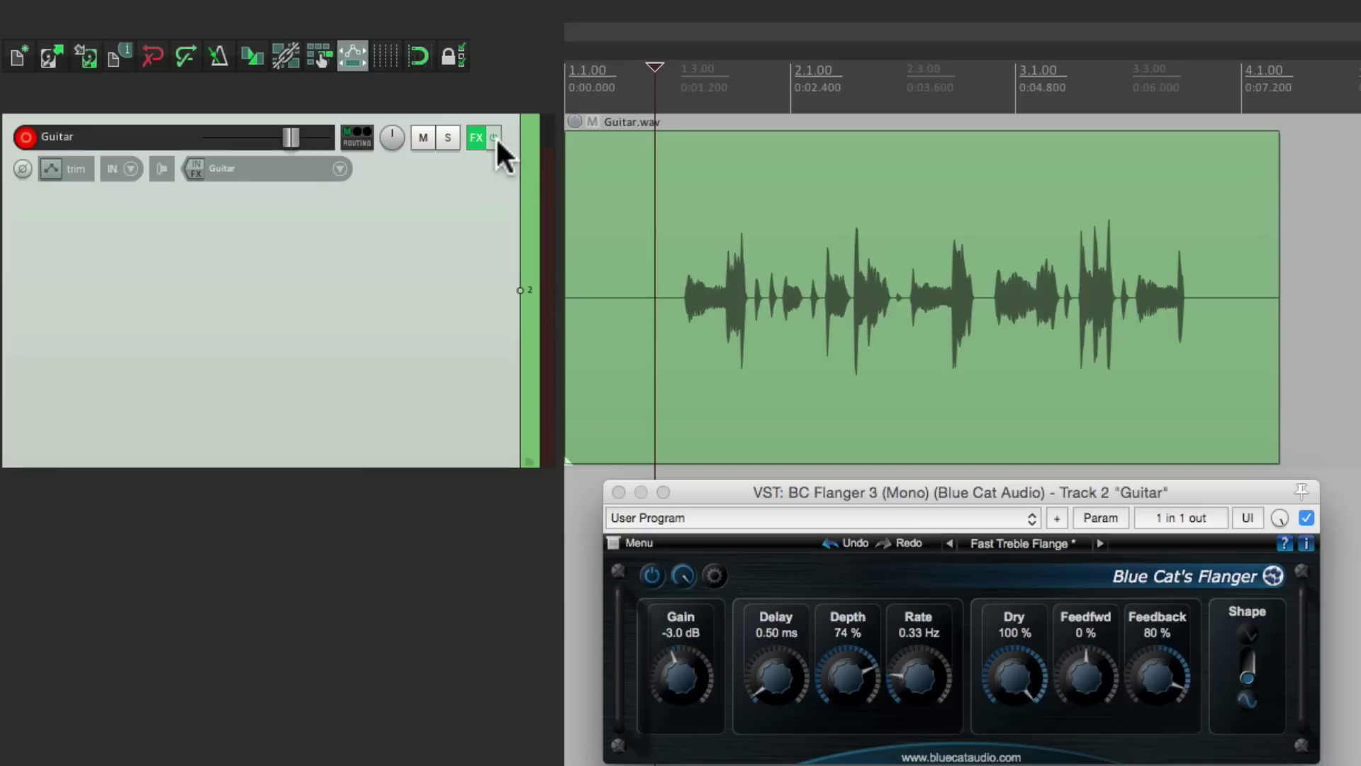
key("space")
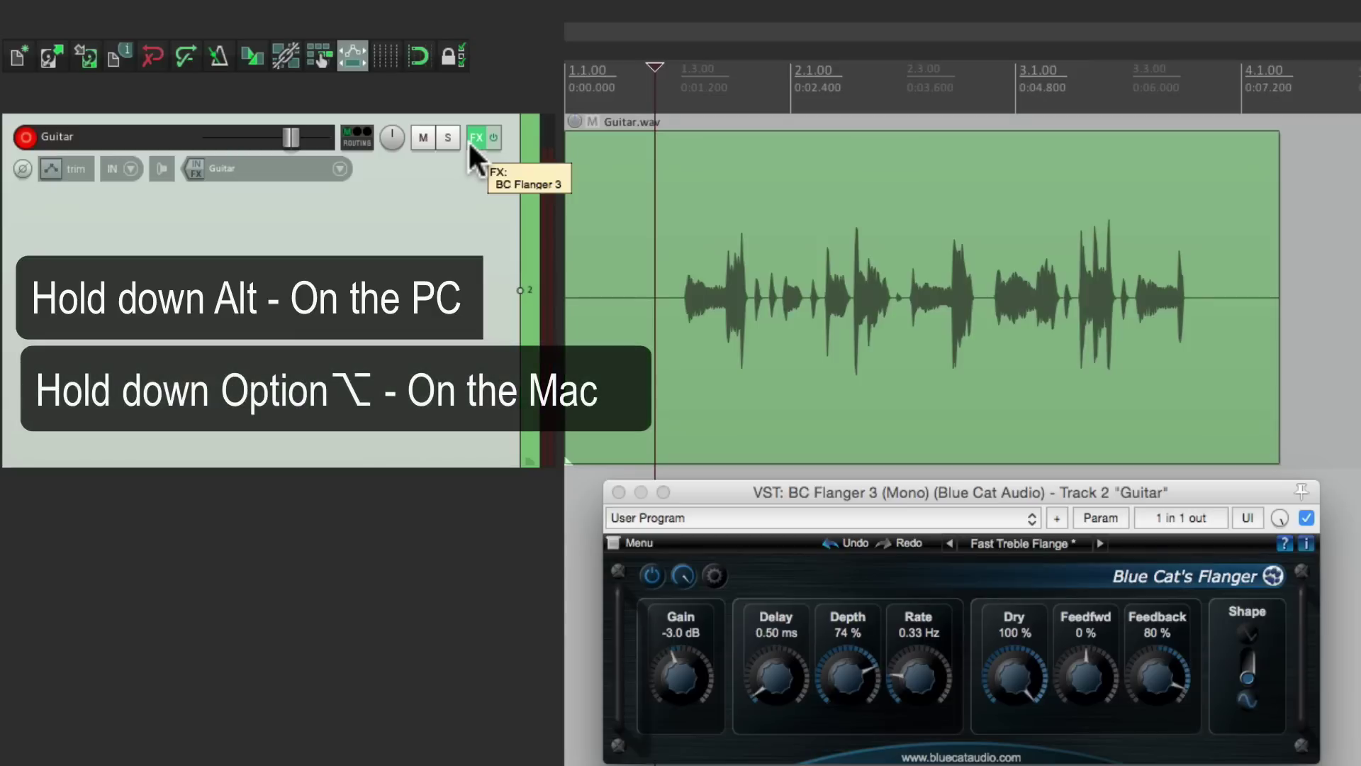
Move the flanger from the Guitar track's FX chain to its input FX chain and remove the recorded take
left_click_drag(468, 139, 196, 168)
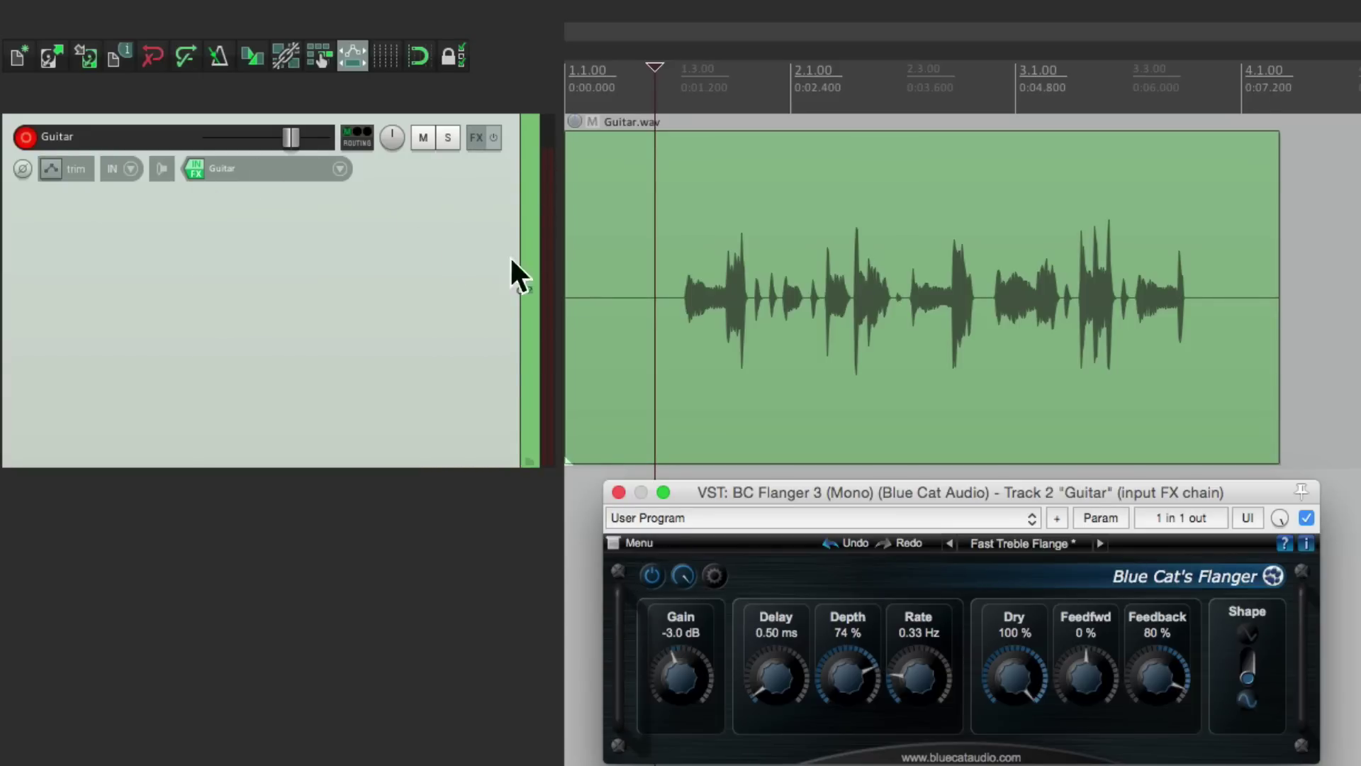
left_click(626, 285)
key("super+z")
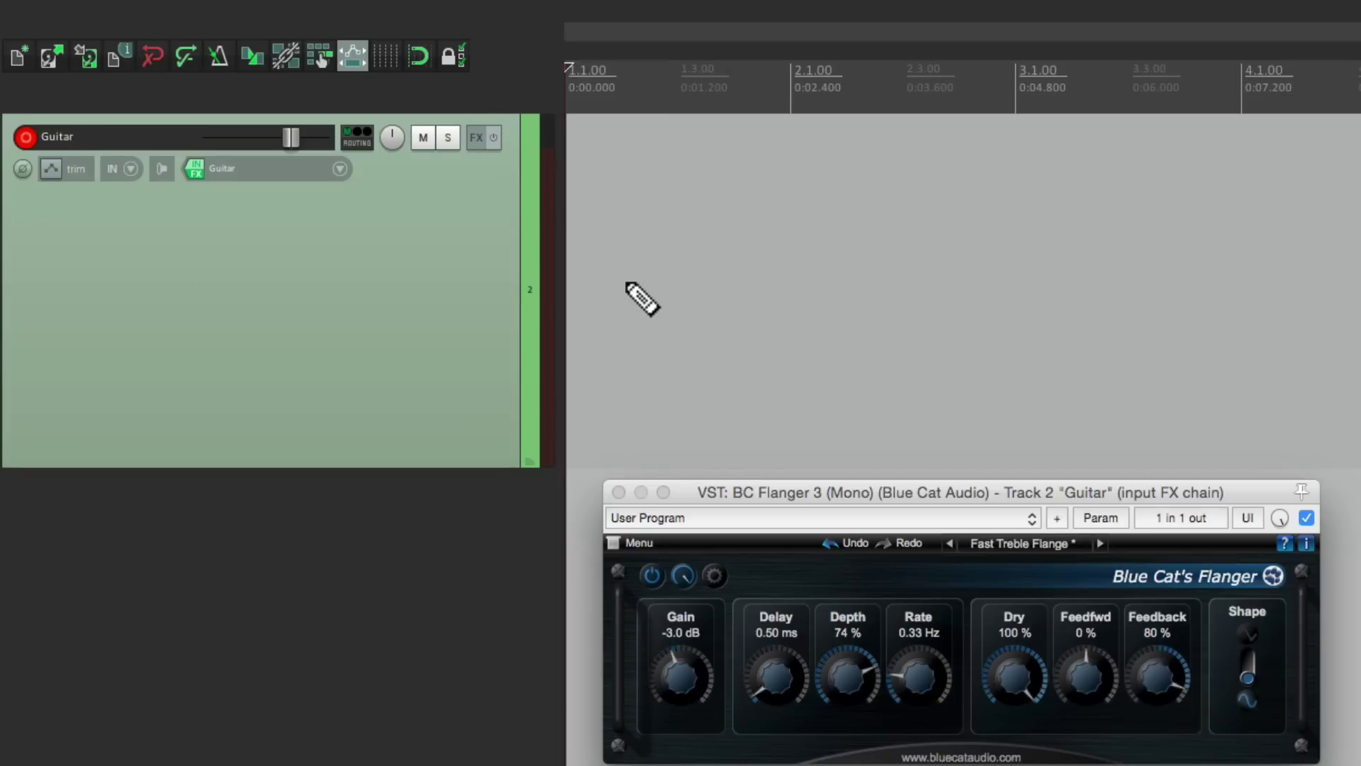
Record a new guitar take from the project start through the flanger on the input FX chain
key("super+r")
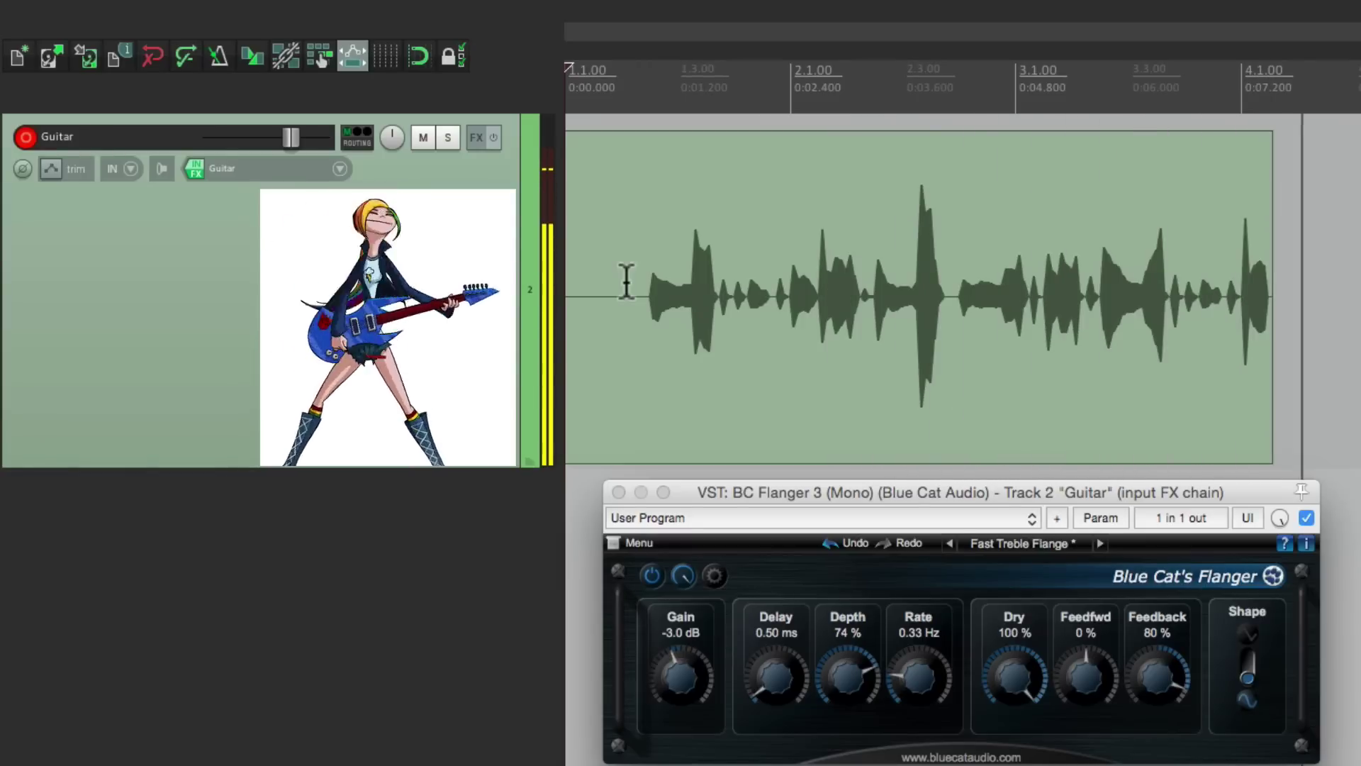
key("space")
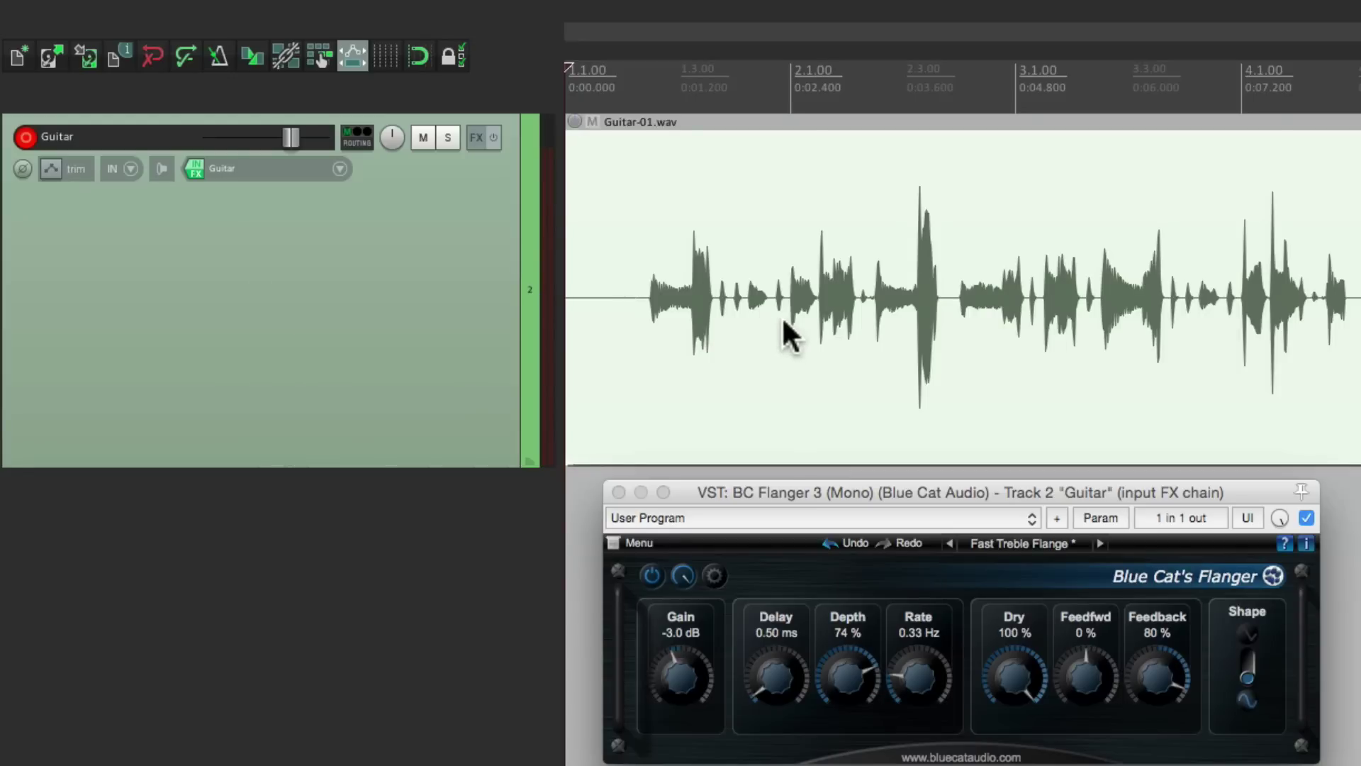
Remove the flanger from the Guitar track's input FX chain and play back the take recorded with it
left_click(198, 169)
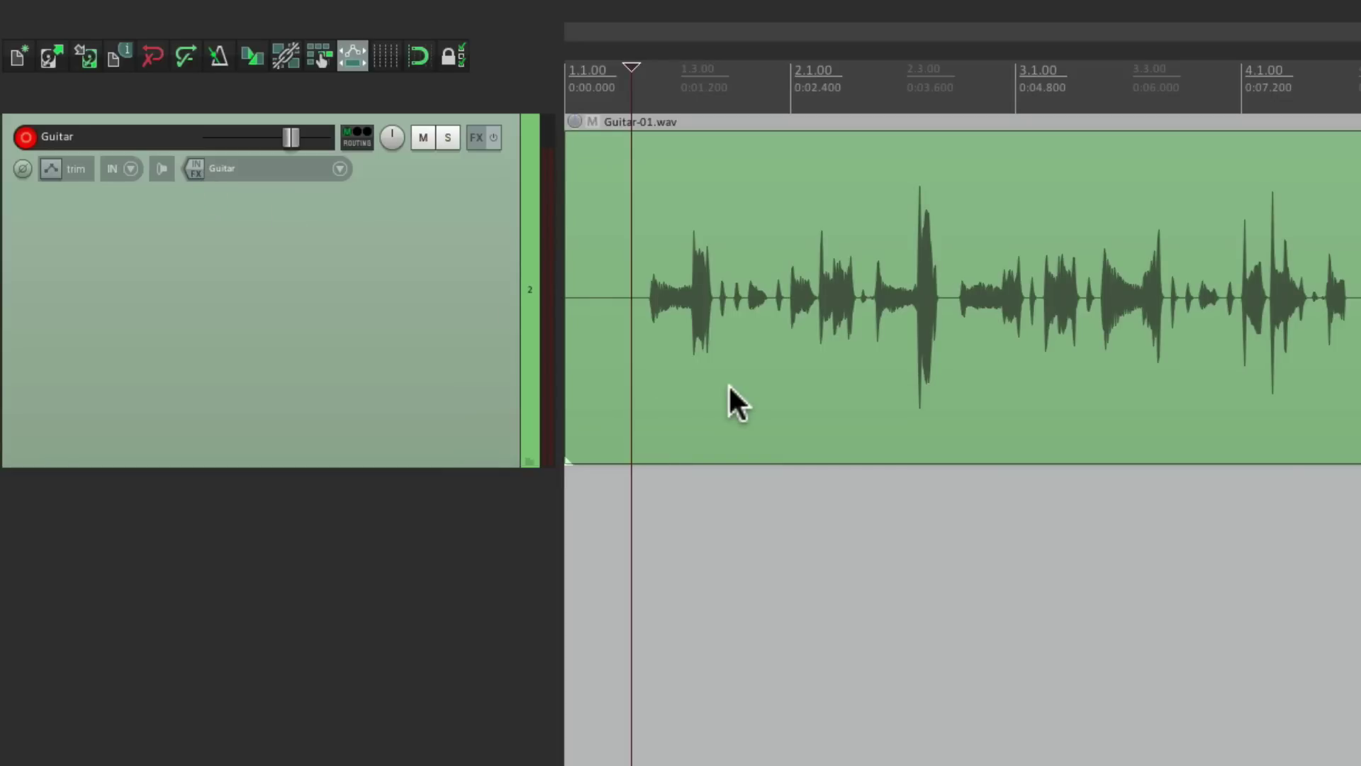
key("space")
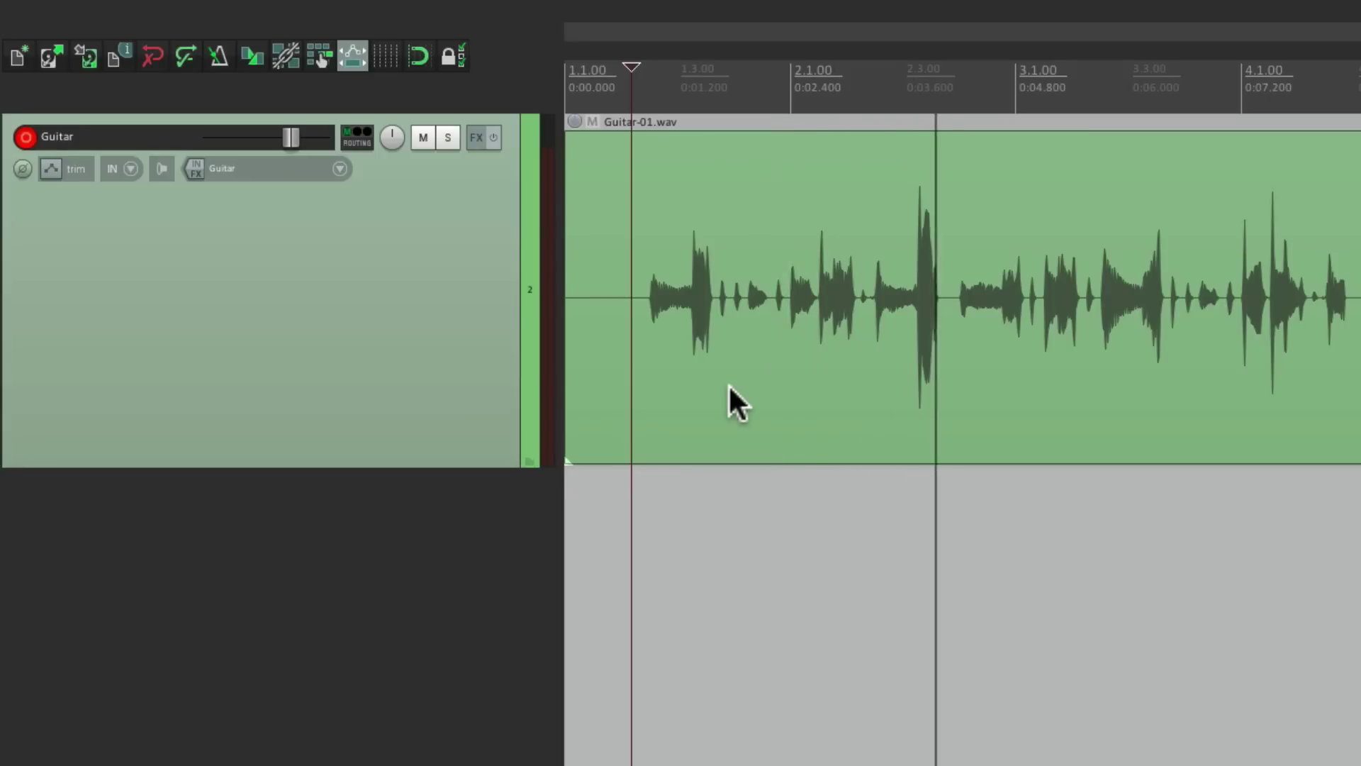
key("space")
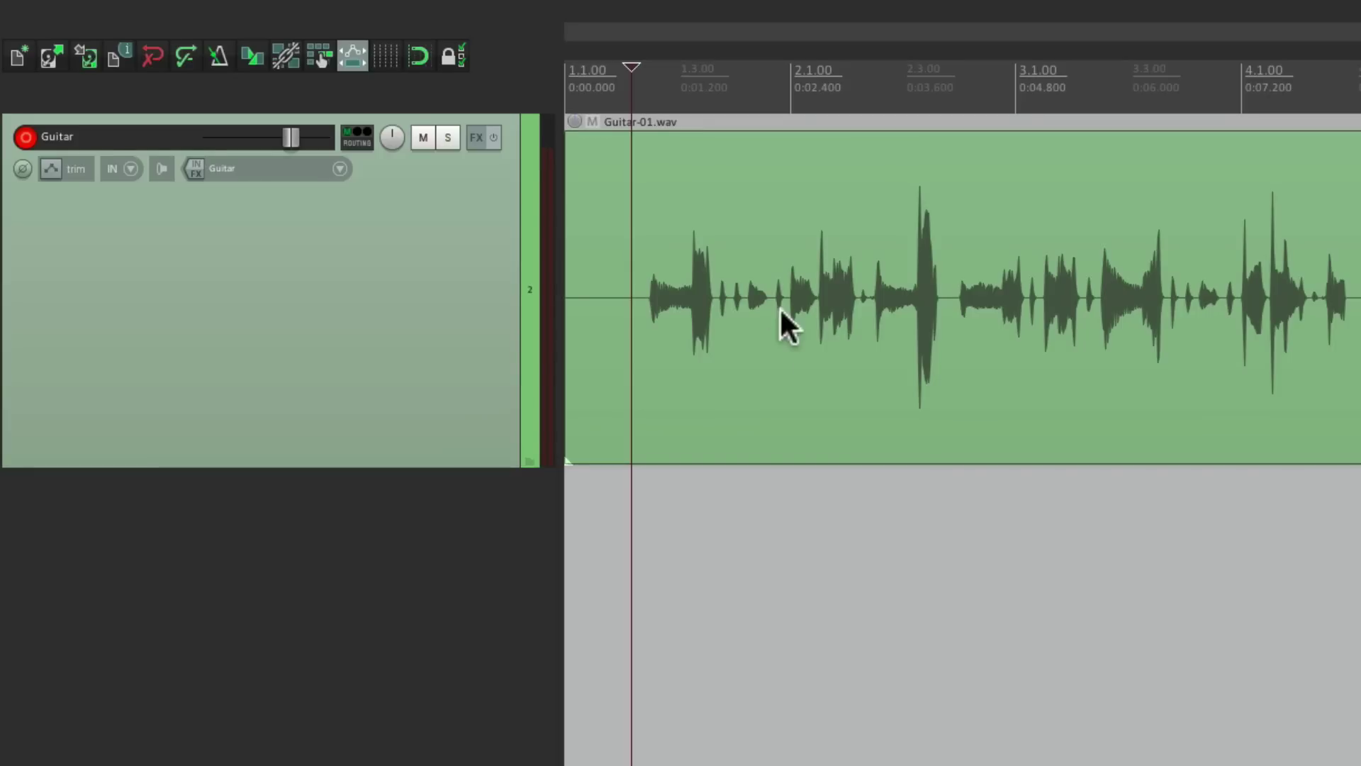
Delete the flanged take and add BC Phaser 3 (Mono) to the Guitar track's input FX chain
left_click(783, 283)
key("Delete")
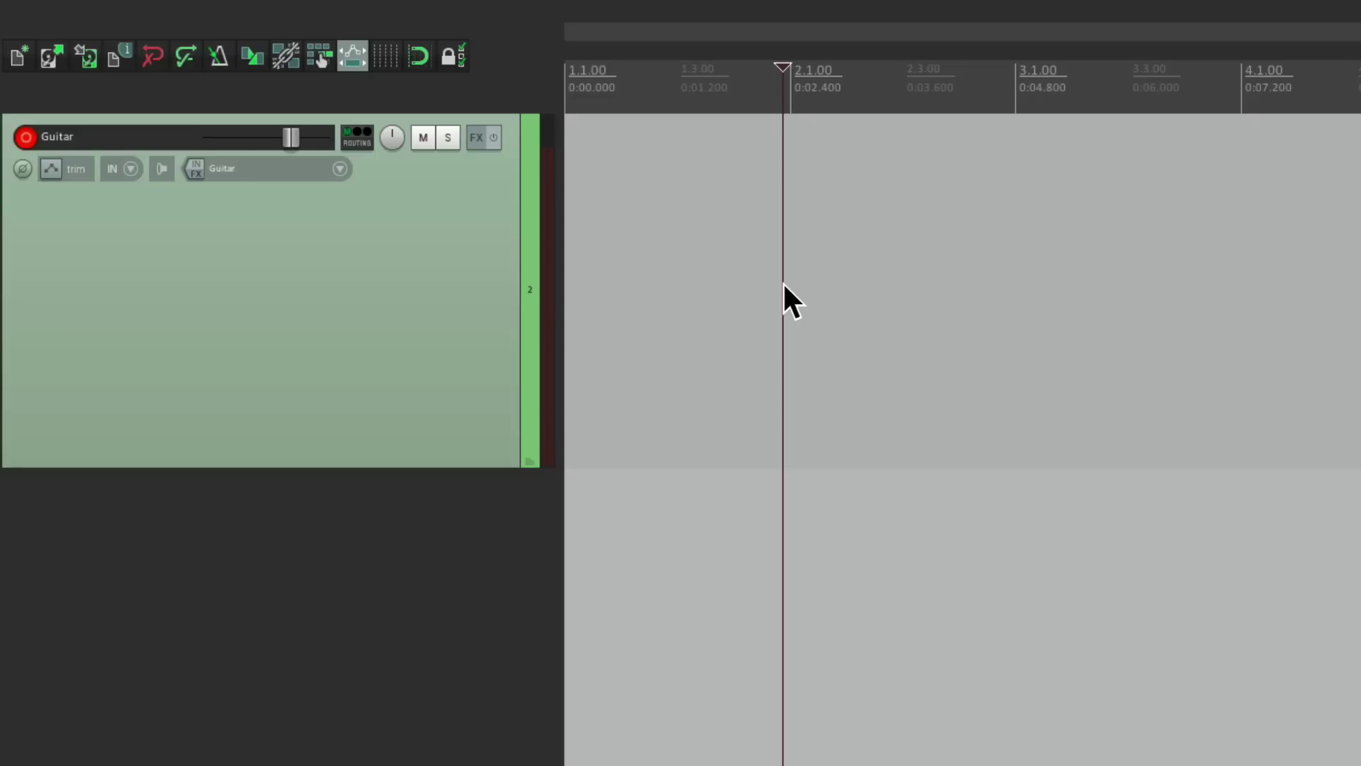
left_click(195, 173)
scroll(941, 265, "down", 1)
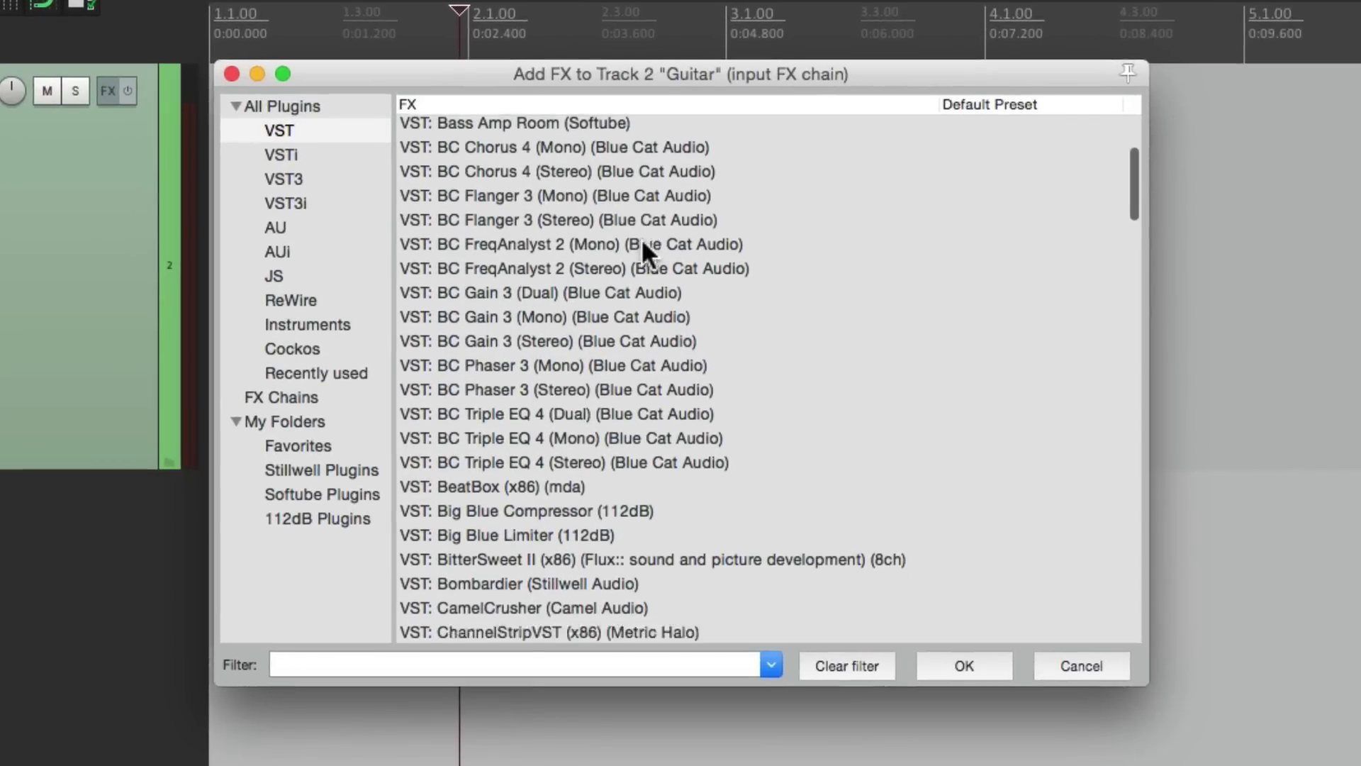
scroll(641, 237, "down", 1)
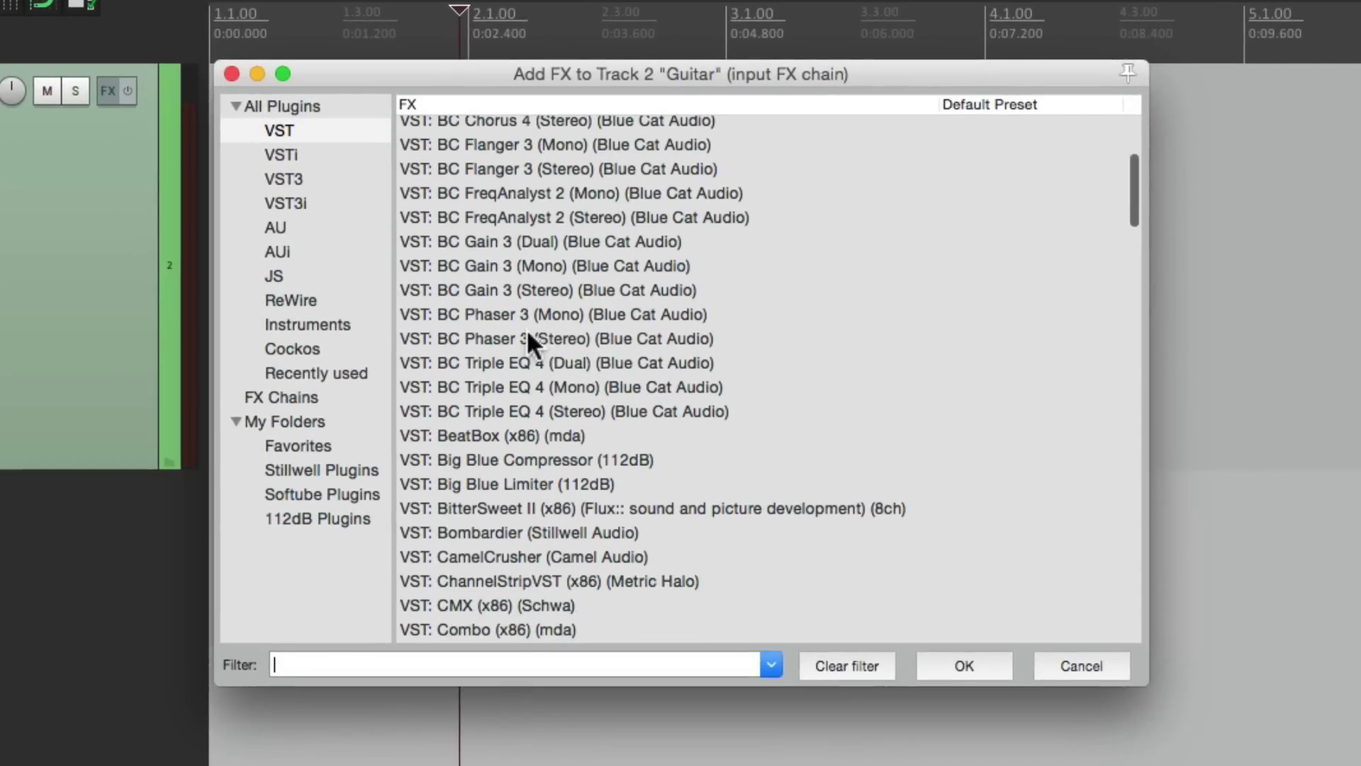
double_click(537, 315)
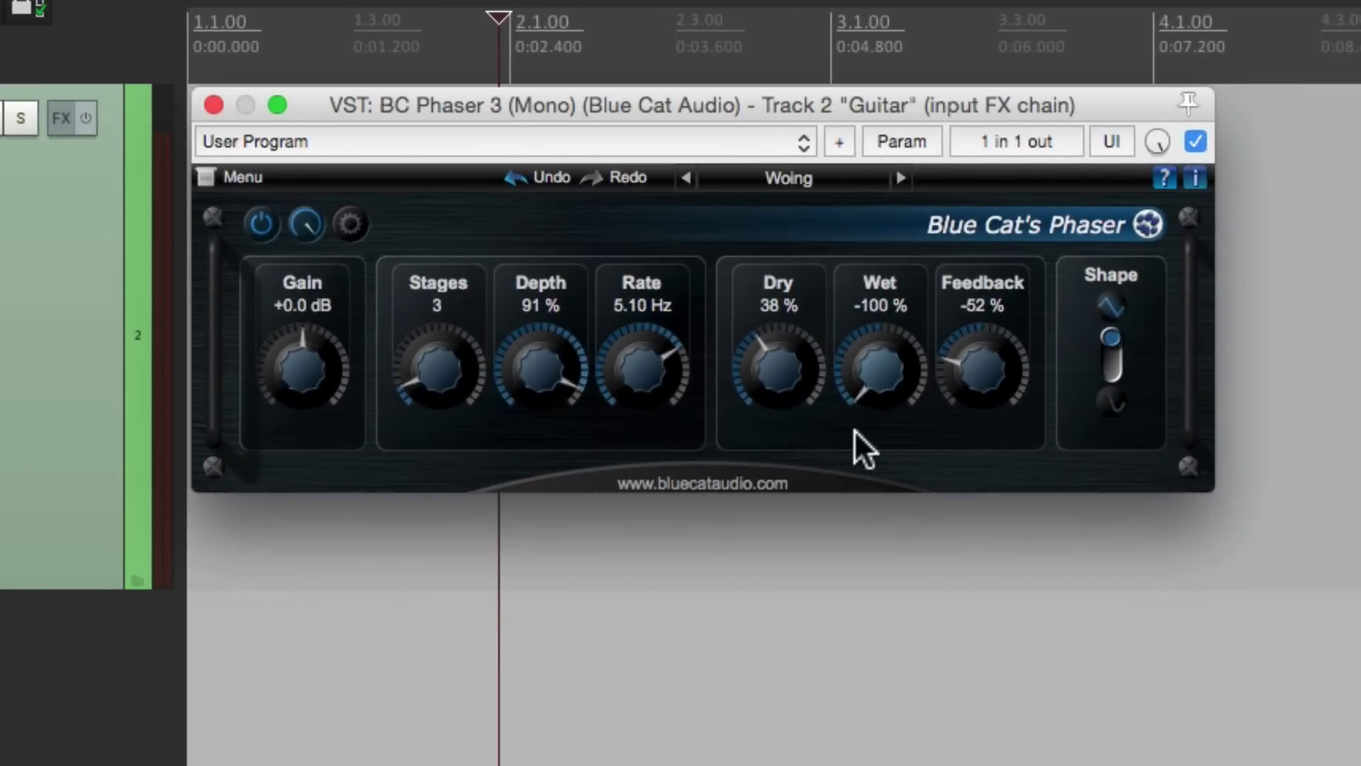
Set the phaser's Rate to 0.96 Hz and record a guitar take through it
left_click_drag(627, 362, 625, 423)
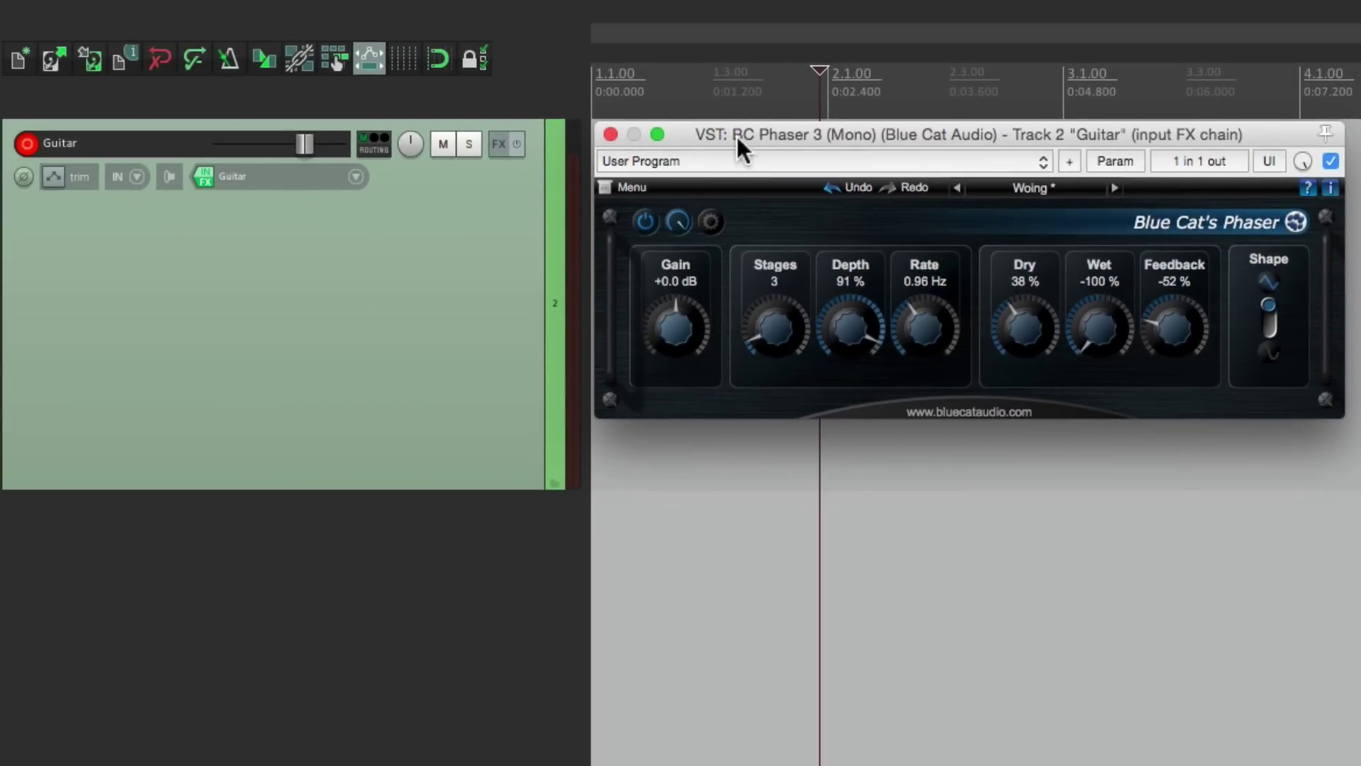
left_click_drag(737, 140, 742, 502)
key("super+r")
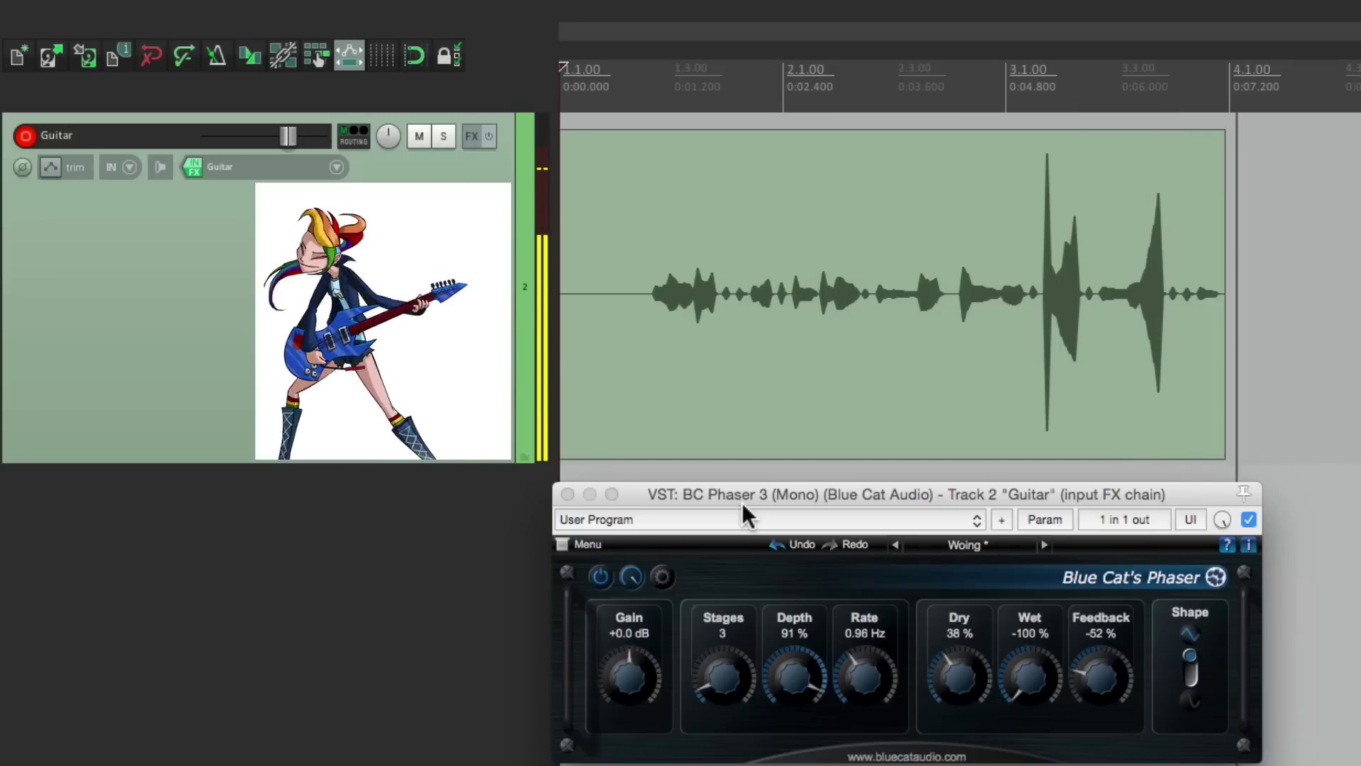
key("space")
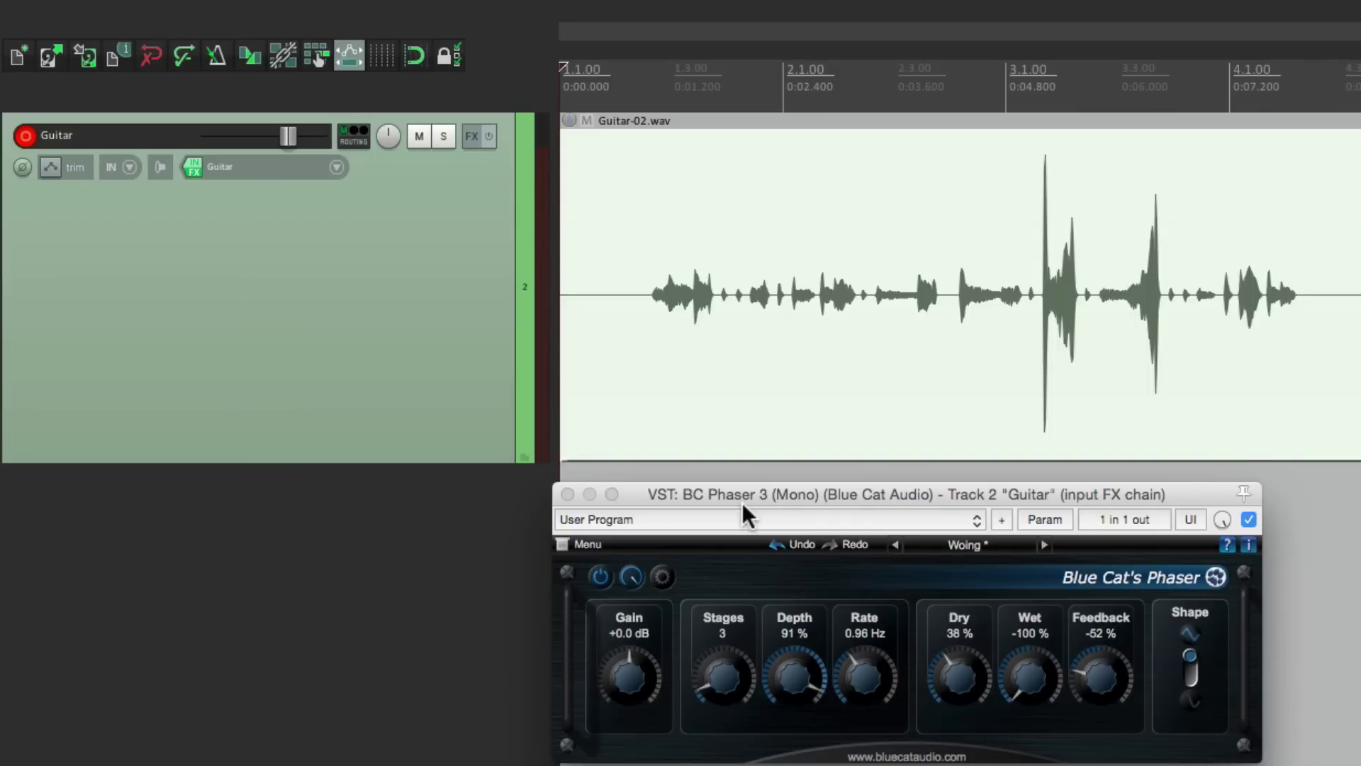
Remove the phaser from the Guitar track's input FX chain and play back the take recorded with it
left_click(192, 168)
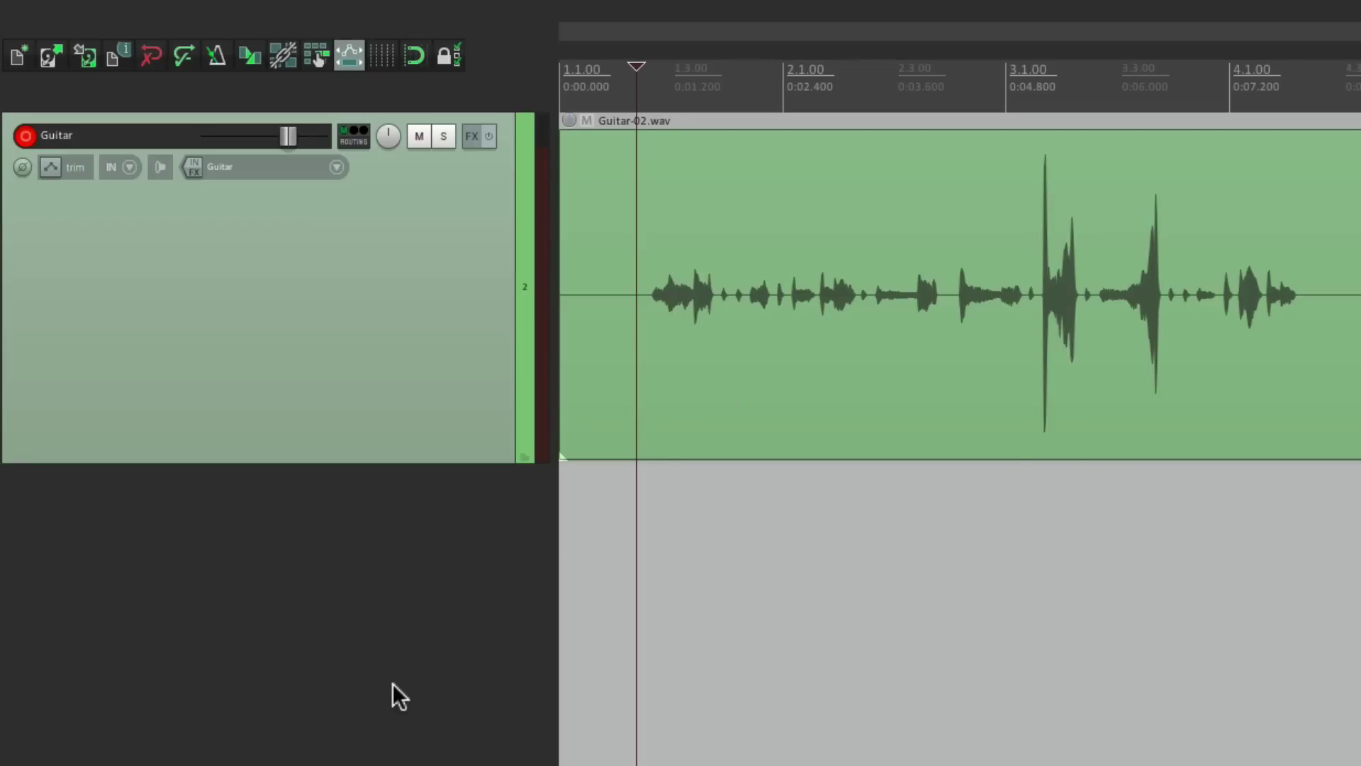
key("space")
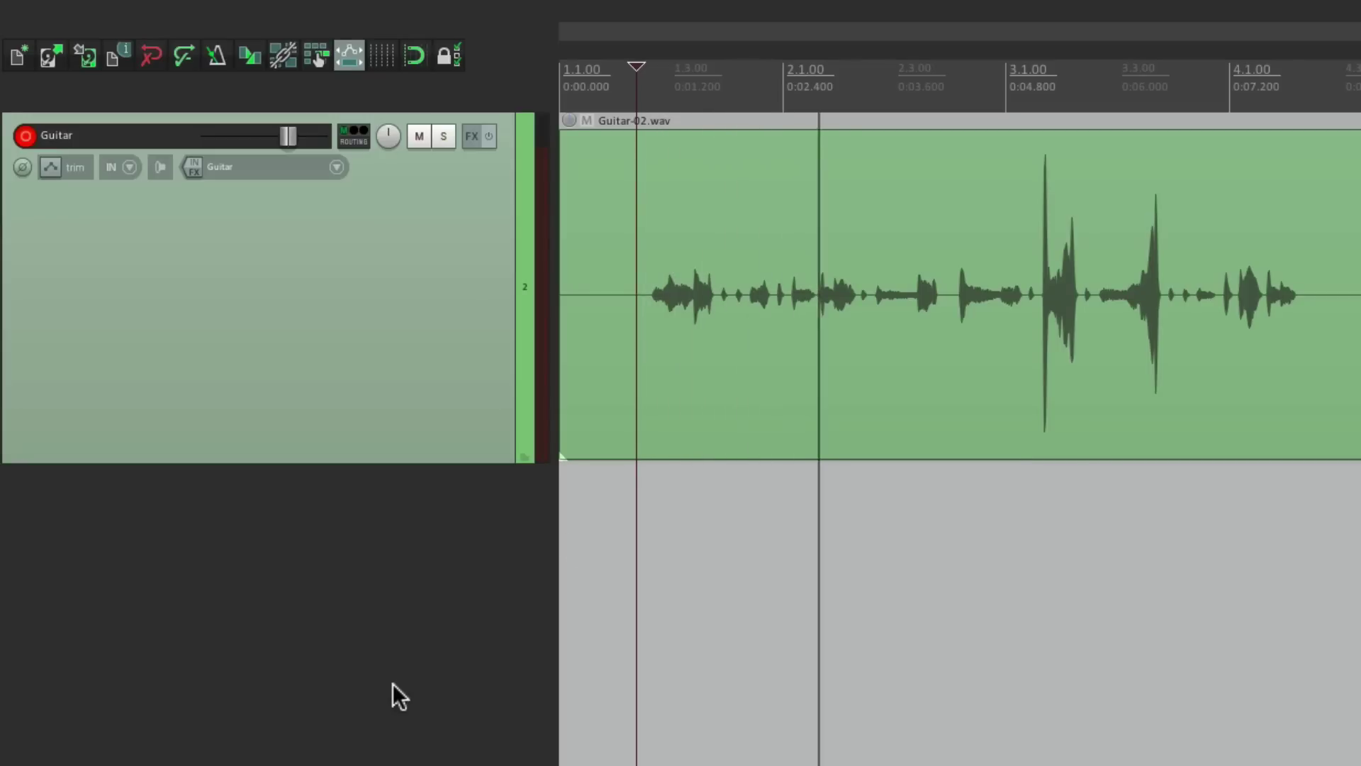
key("space")
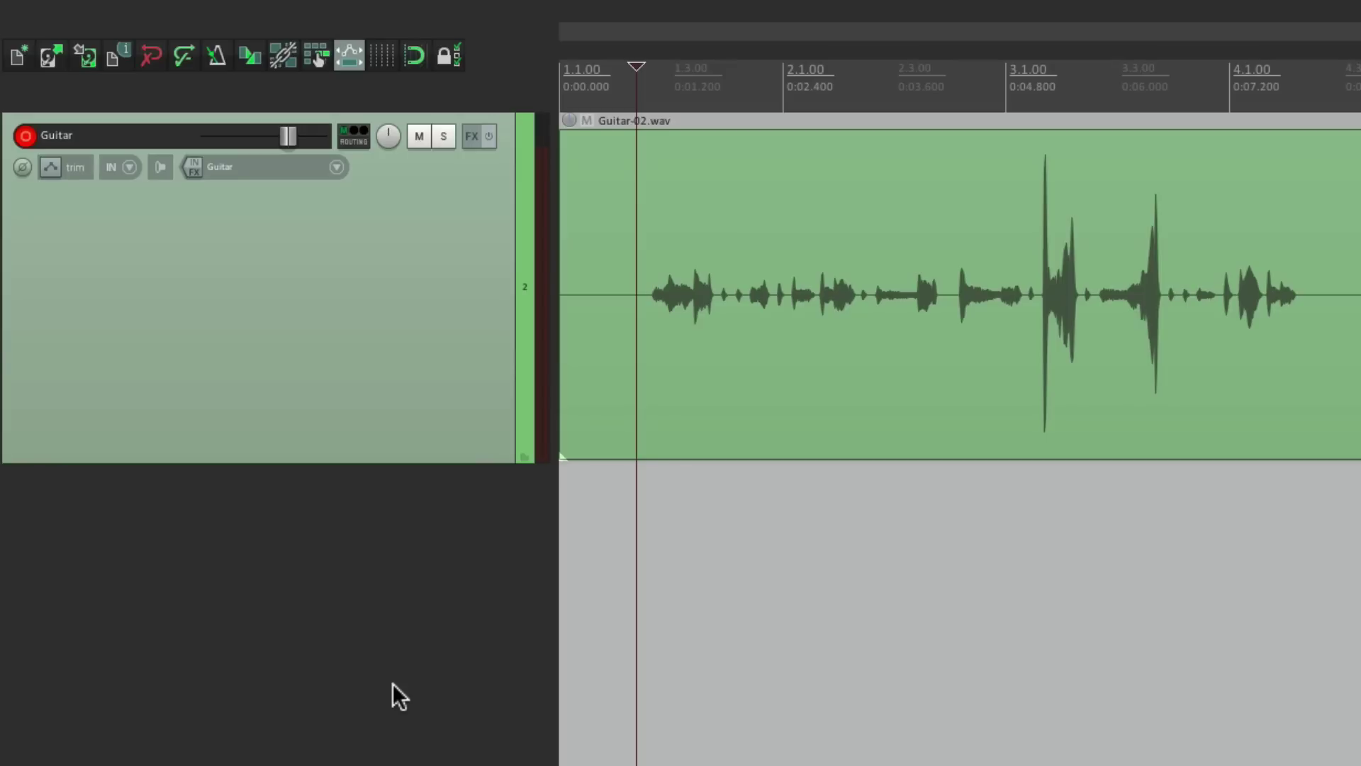
Delete the phaser take from the Guitar track
left_click(808, 374)
key("Delete")
left_click(325, 494)
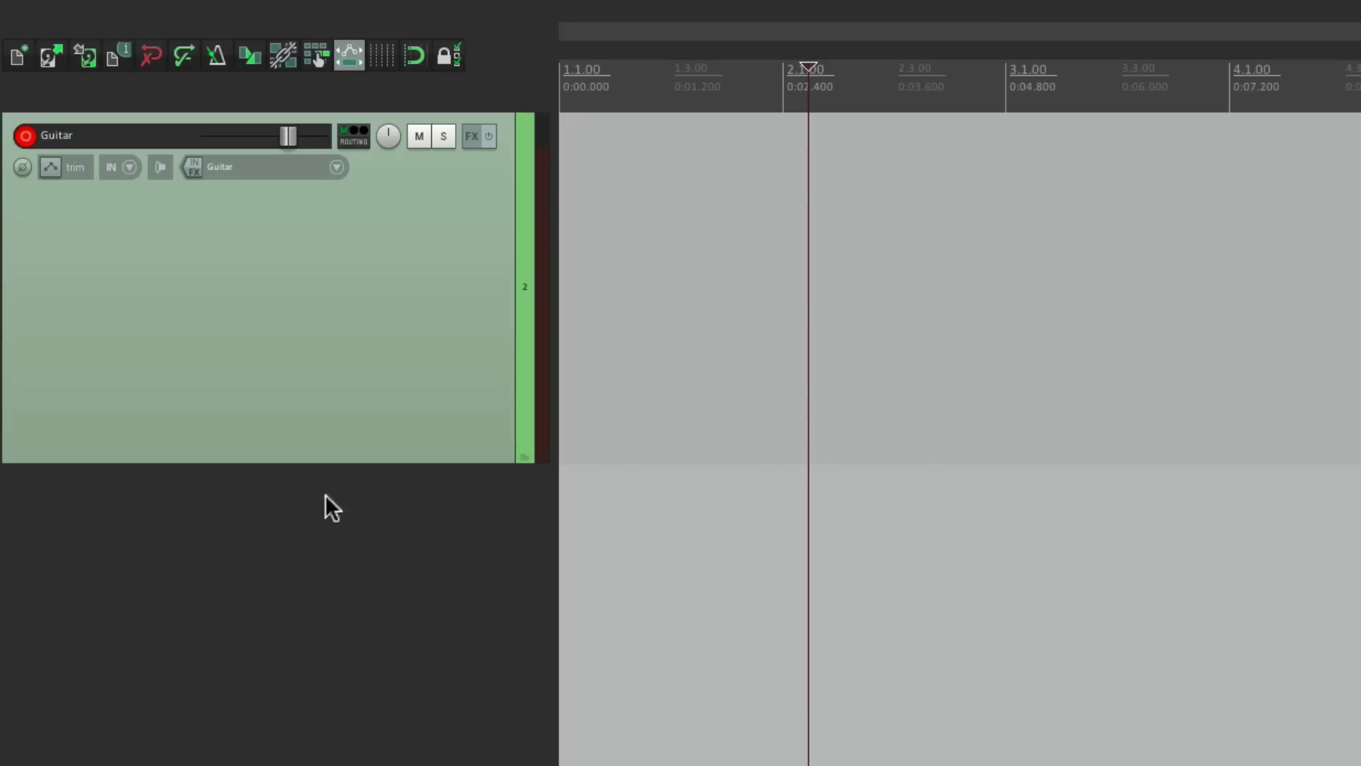
Add ReaEQ (Cockos) to the Guitar track's input FX chain and enable its band 1 high-pass filter
left_click(193, 168)
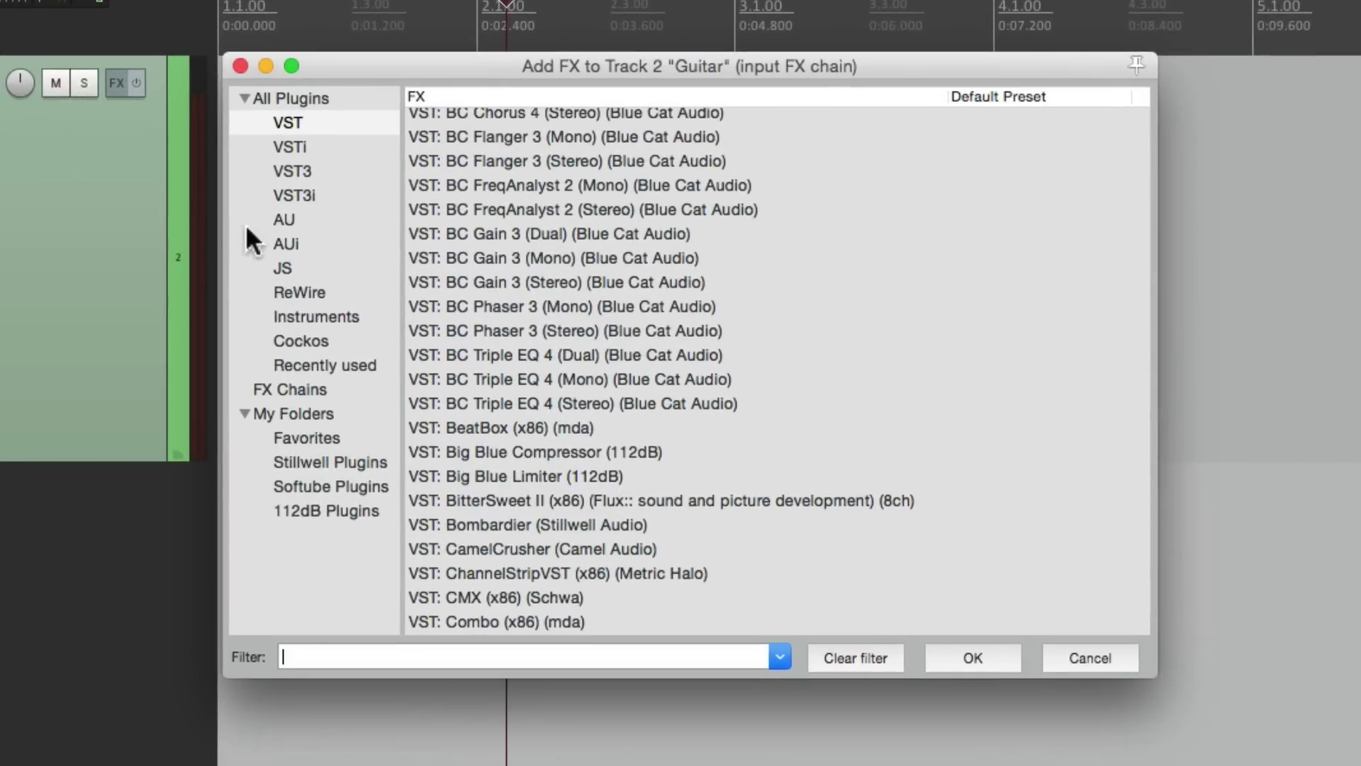
left_click(332, 334)
scroll(641, 313, "up", 5)
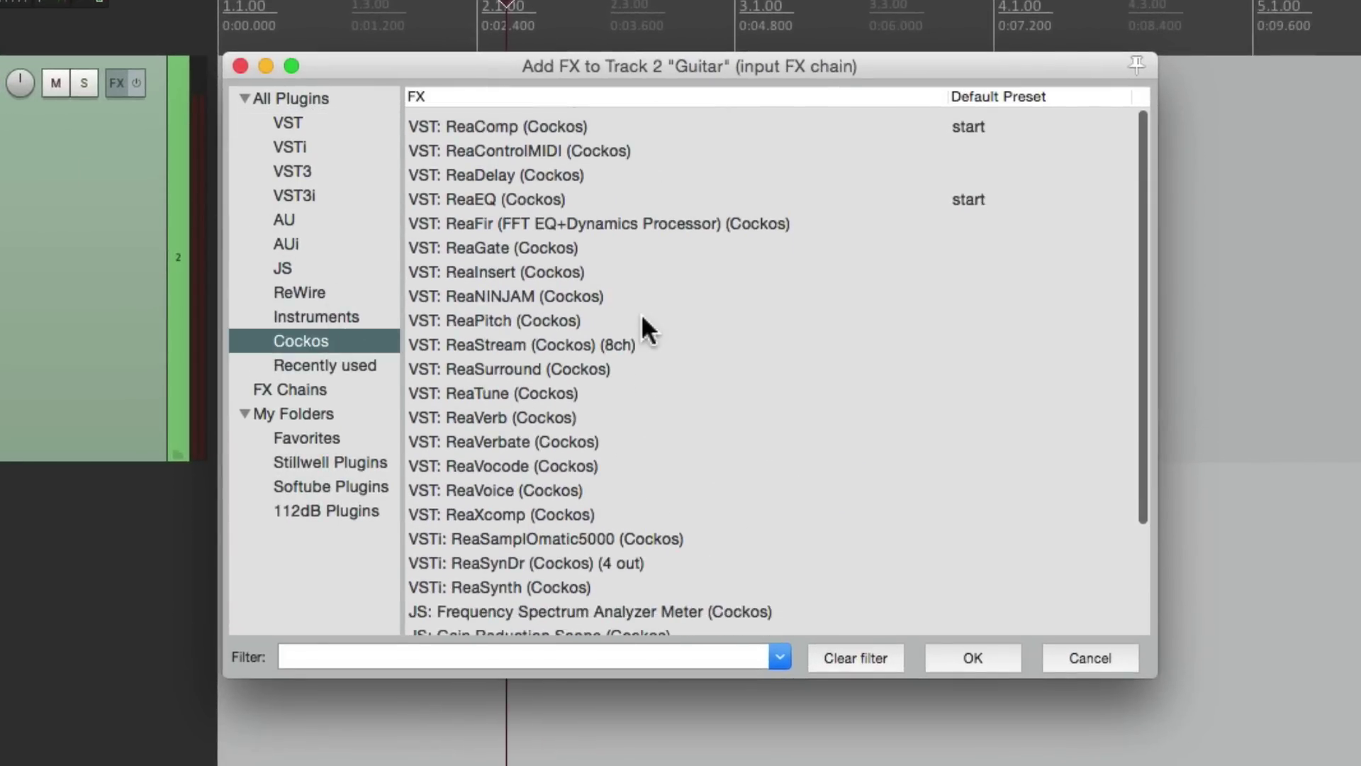
double_click(546, 186)
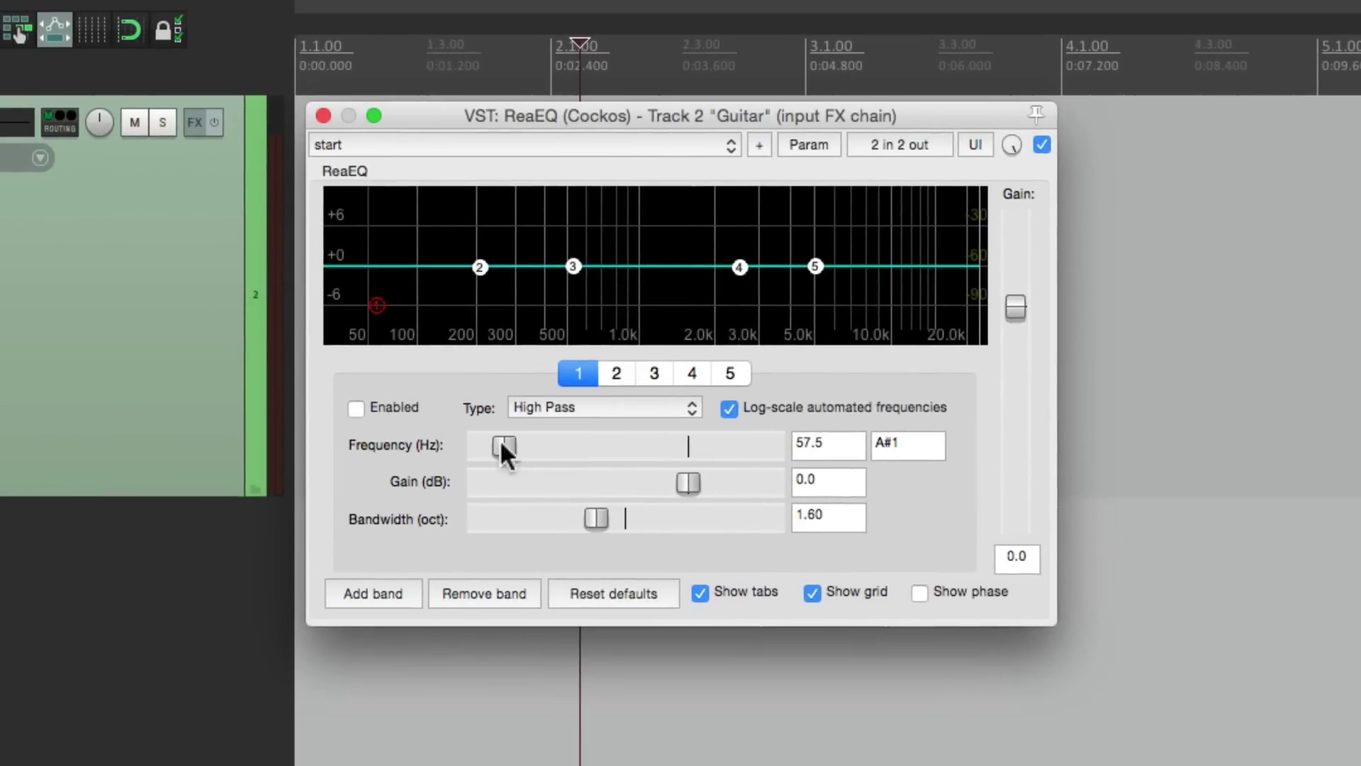
left_click(356, 408)
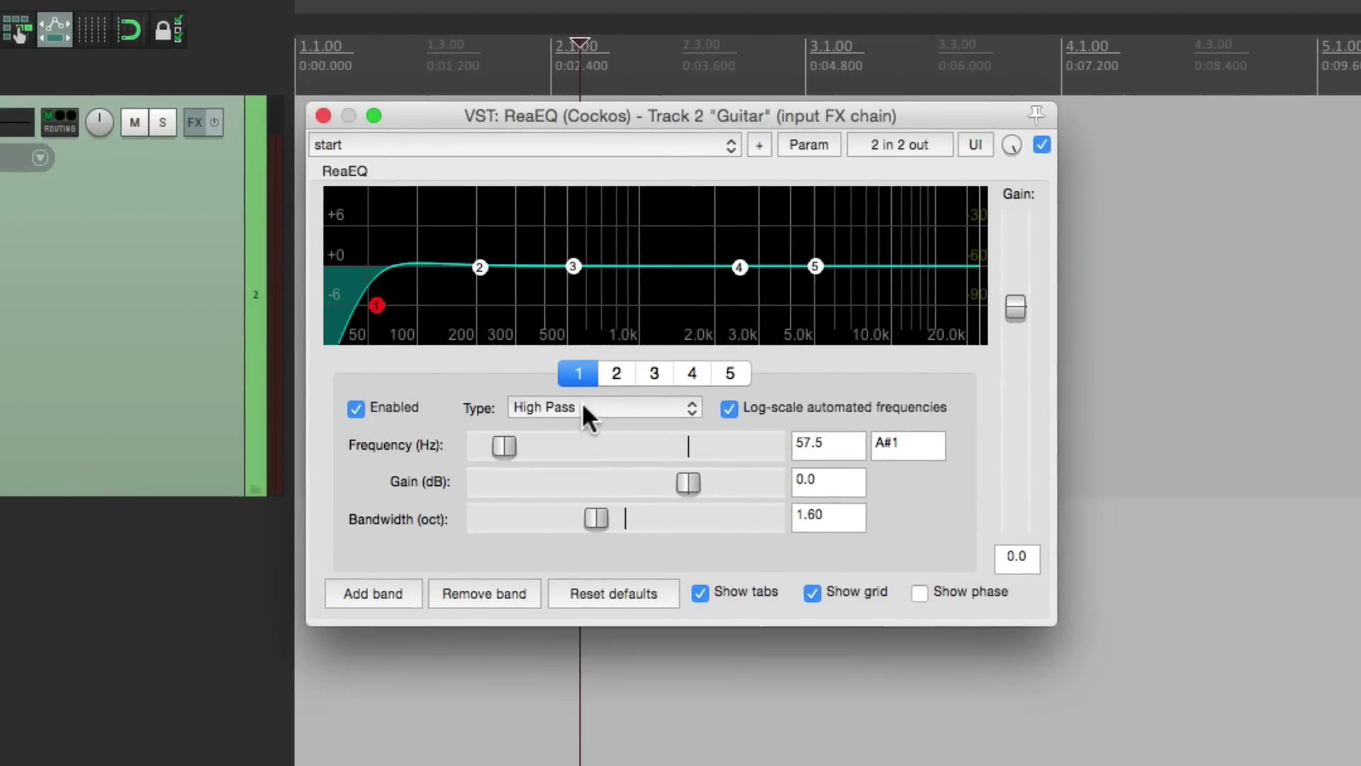
Set ReaEQ band 1 to Low Pass with a bandwidth of 0.46 oct and a frequency of 1167.8 Hz
left_click(610, 407)
left_click(616, 389)
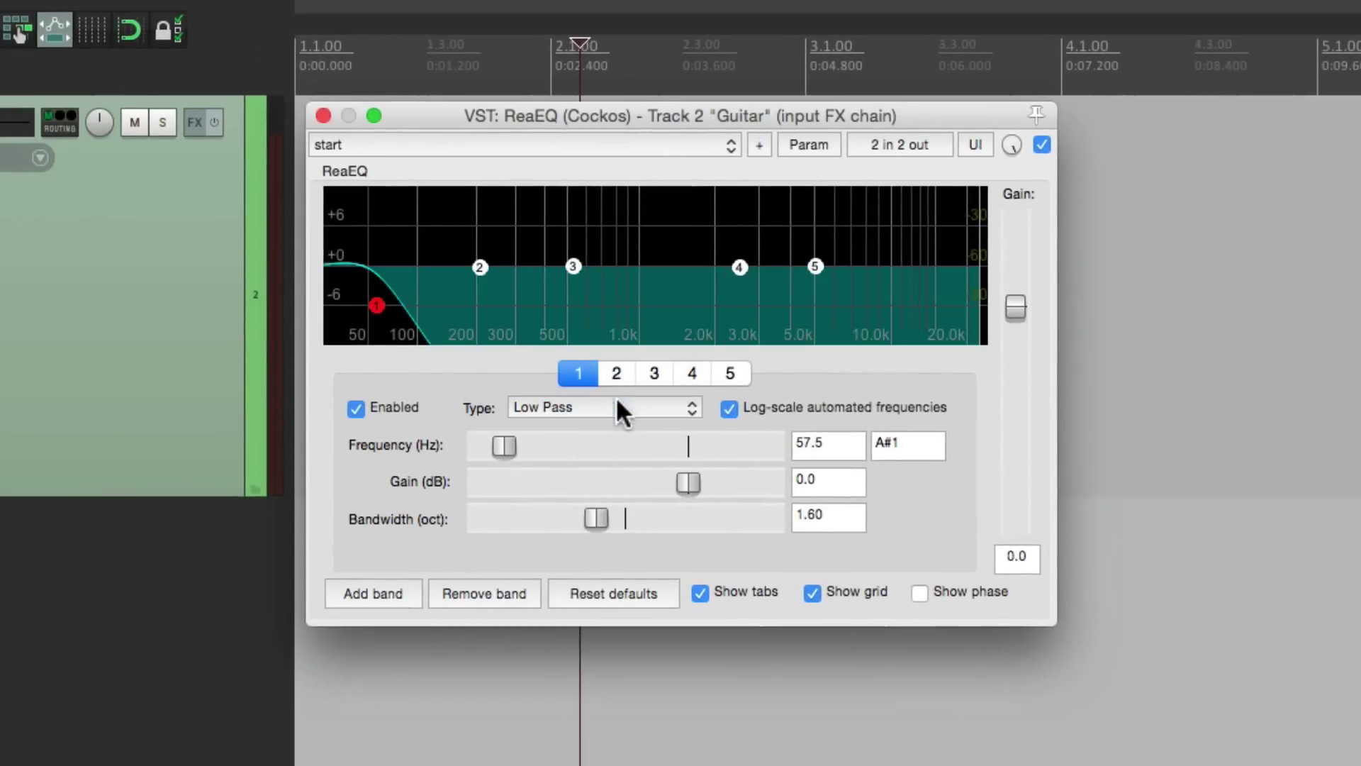
left_click_drag(603, 529, 530, 517)
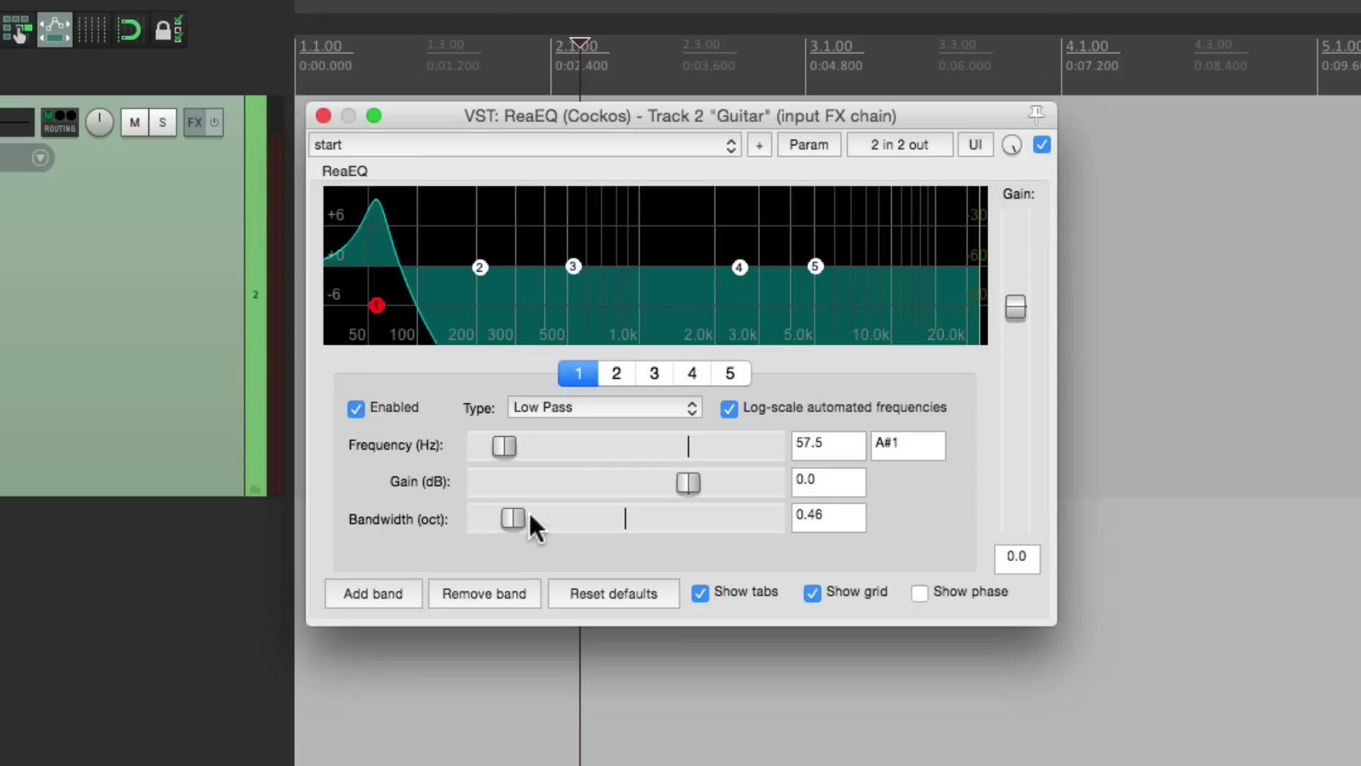
left_click_drag(508, 445, 631, 443)
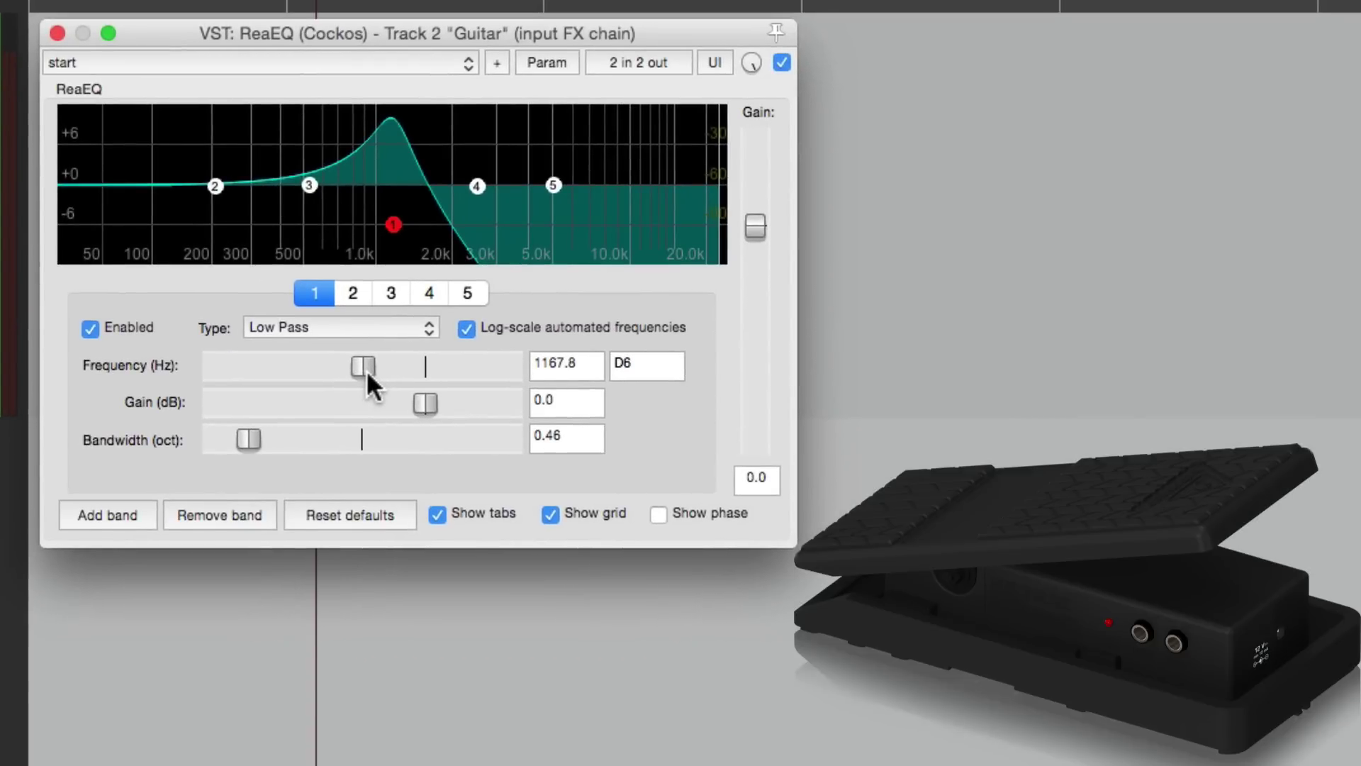
Record a guitar take from the project start through the low-pass ReaEQ on the input FX chain
key("space")
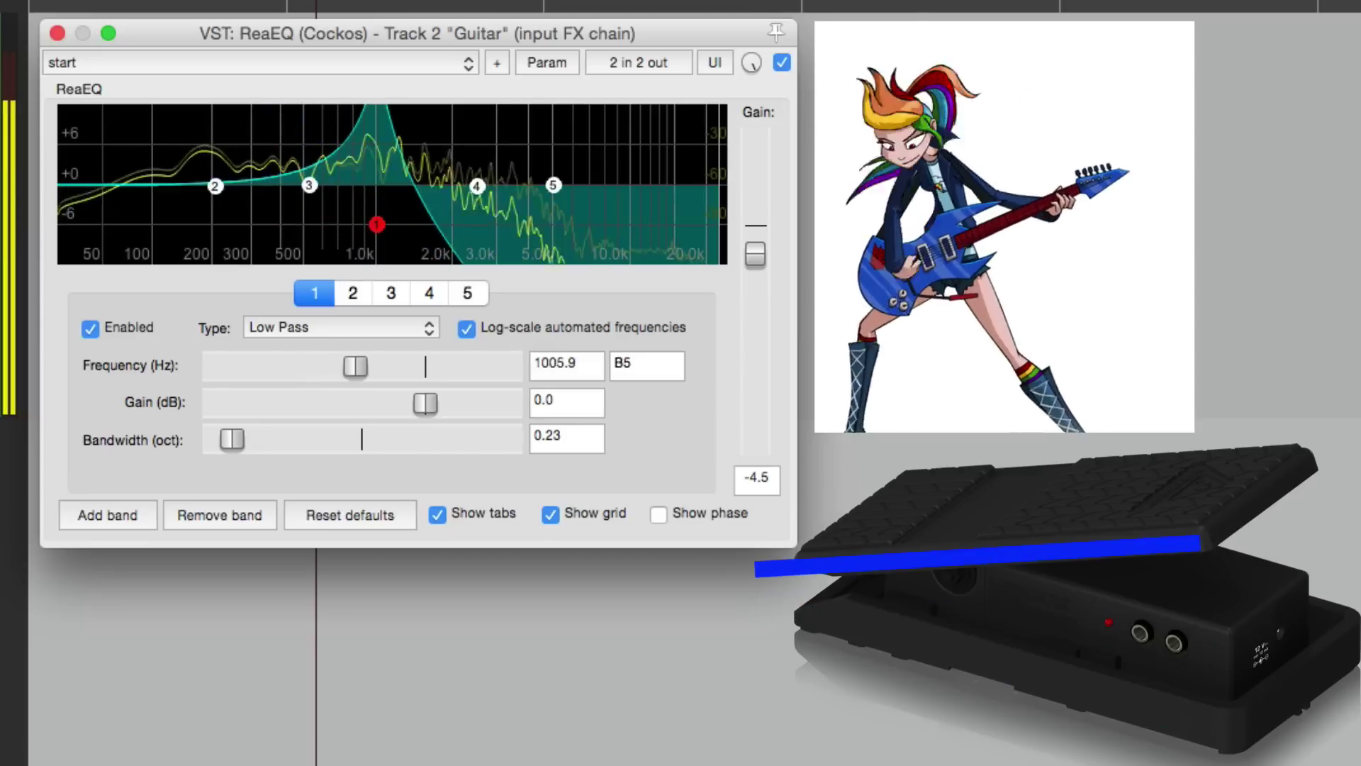
key("space")
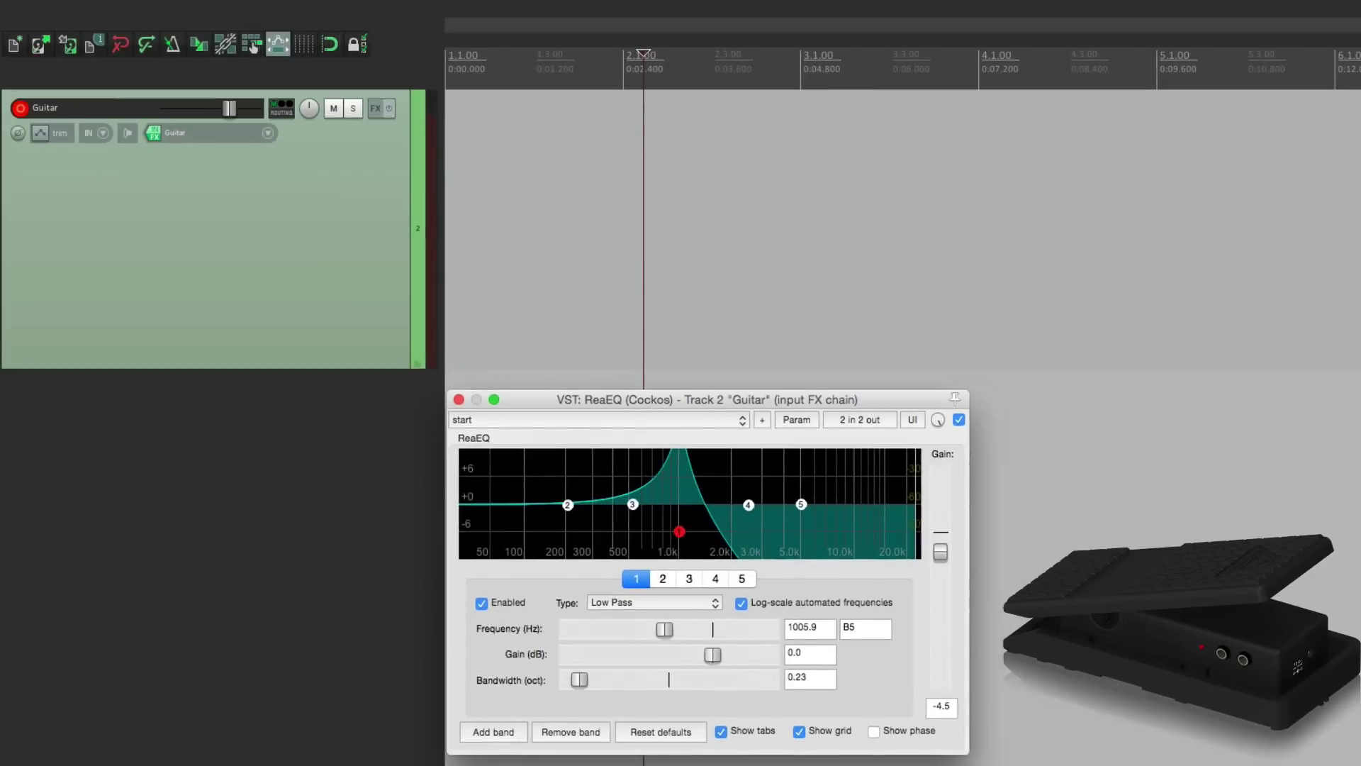
key("Home")
key("ctrl+r")
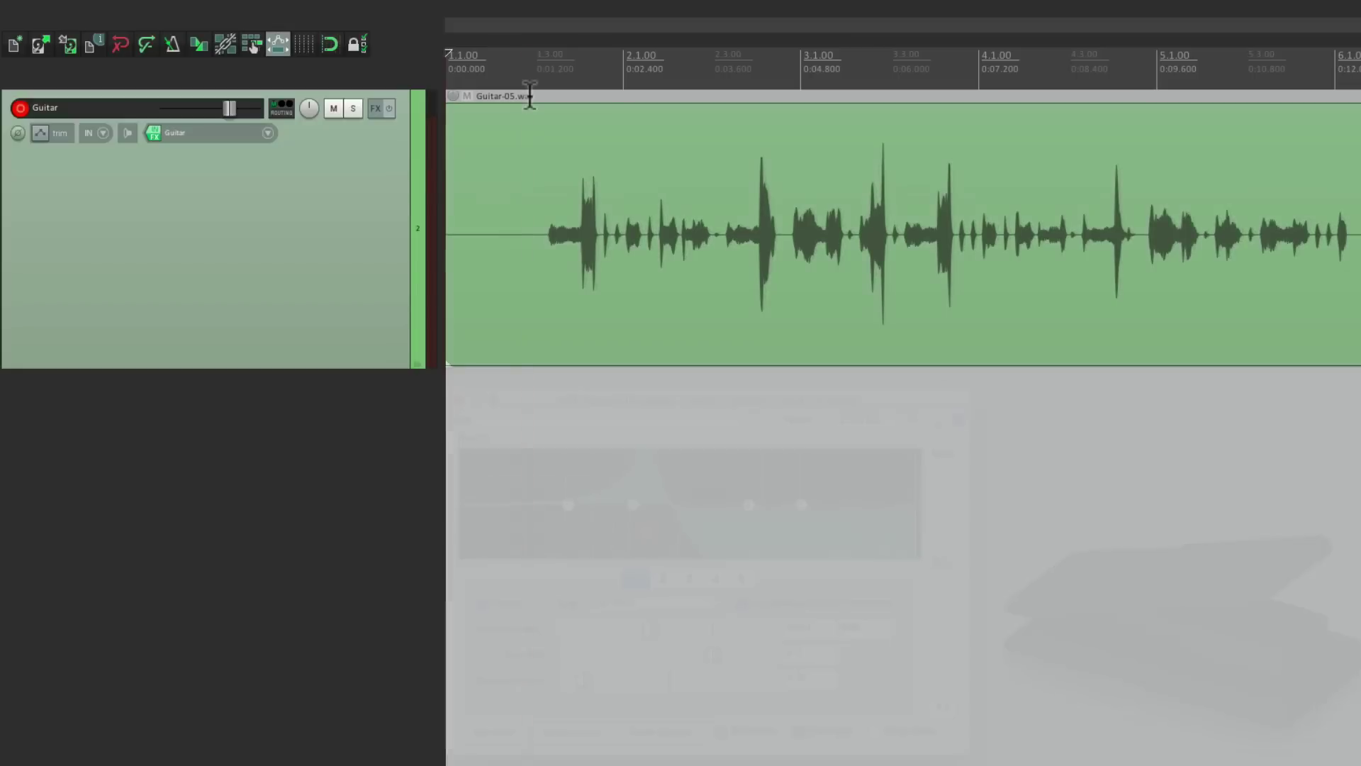
Remove ReaEQ from the Guitar track's input FX chain and play back the take recorded with it
left_click(529, 96)
key("space")
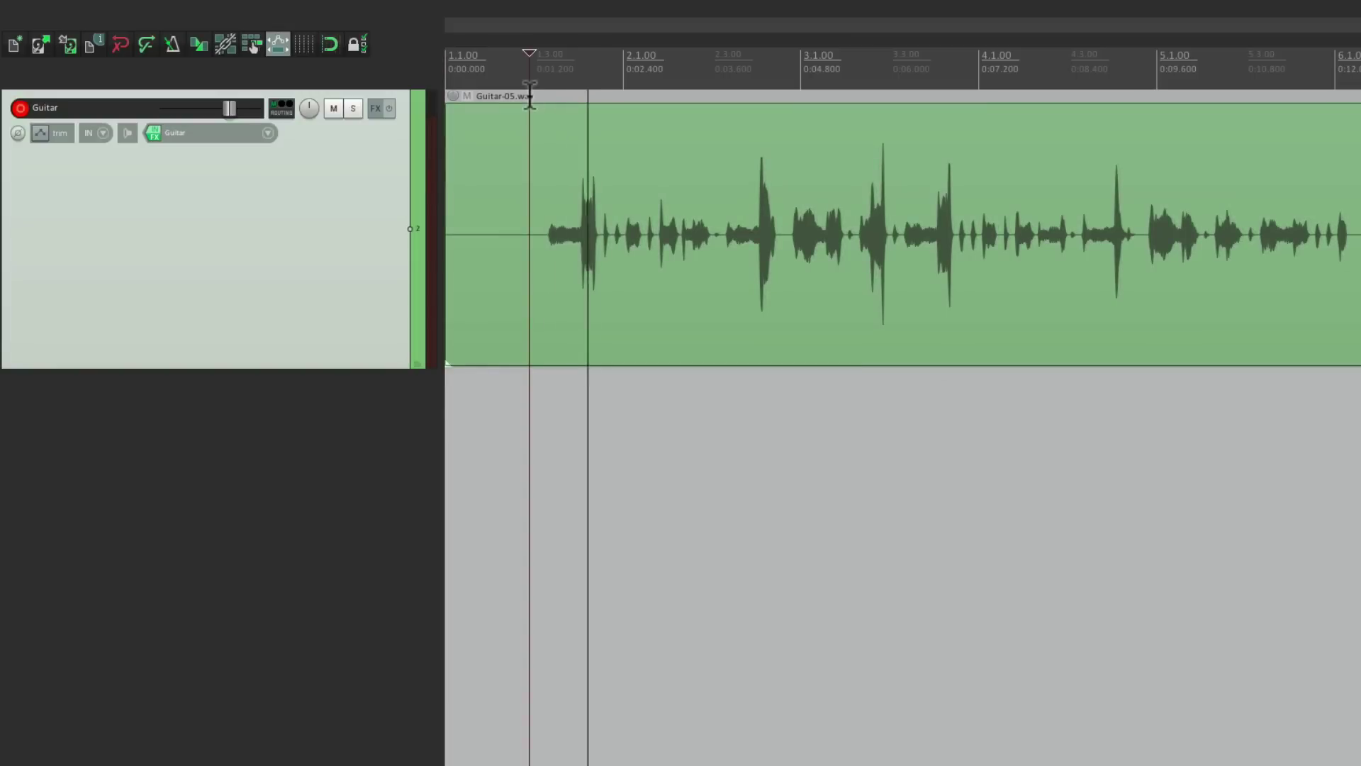
left_click(154, 133, "ctrl")
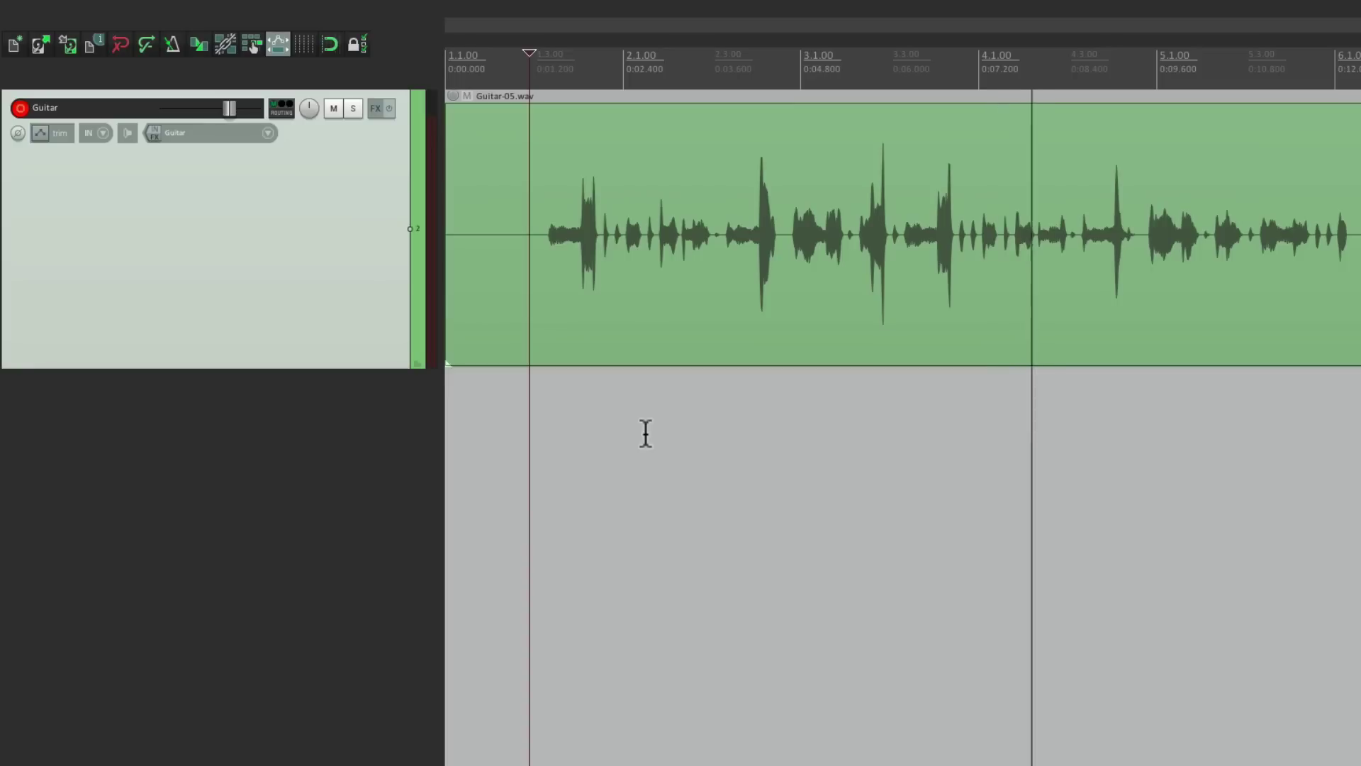
key("space")
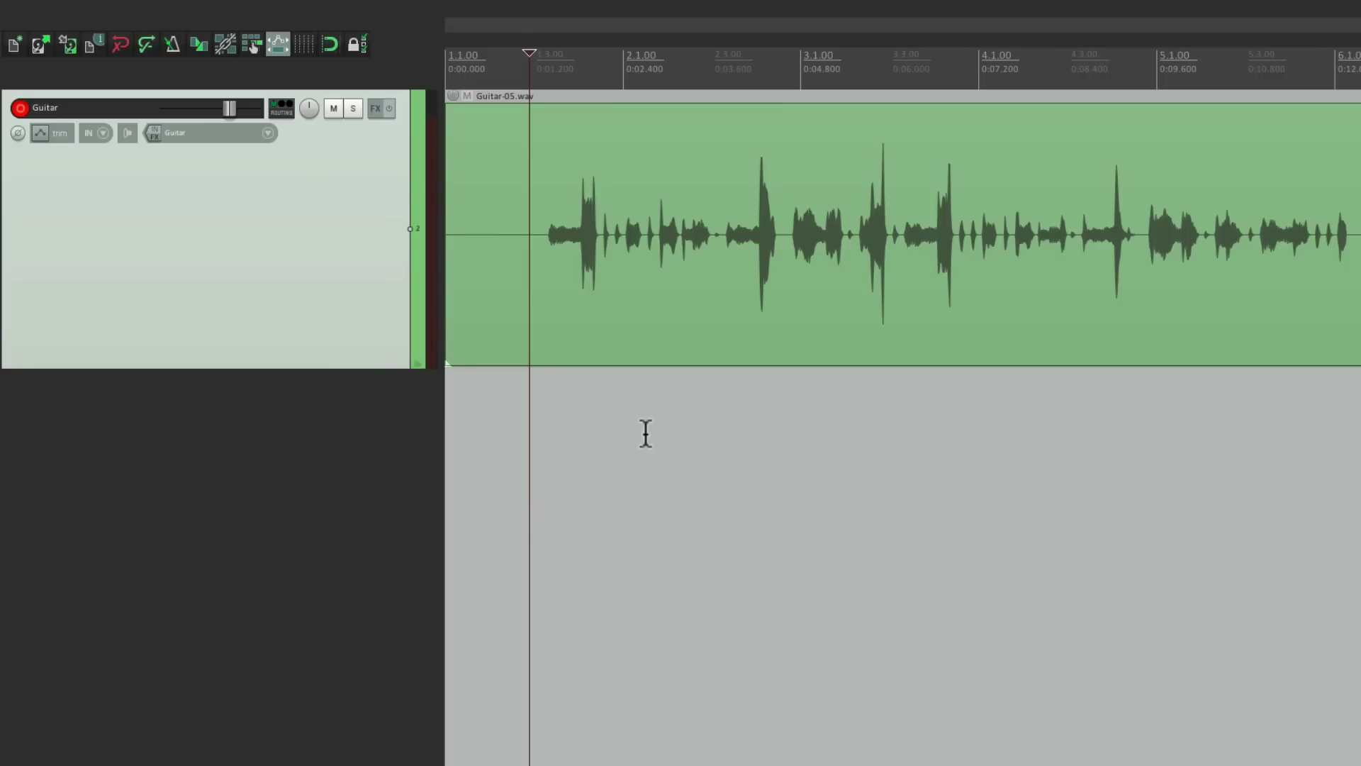
Delete the ReaEQ take from the Guitar track
left_click(592, 147)
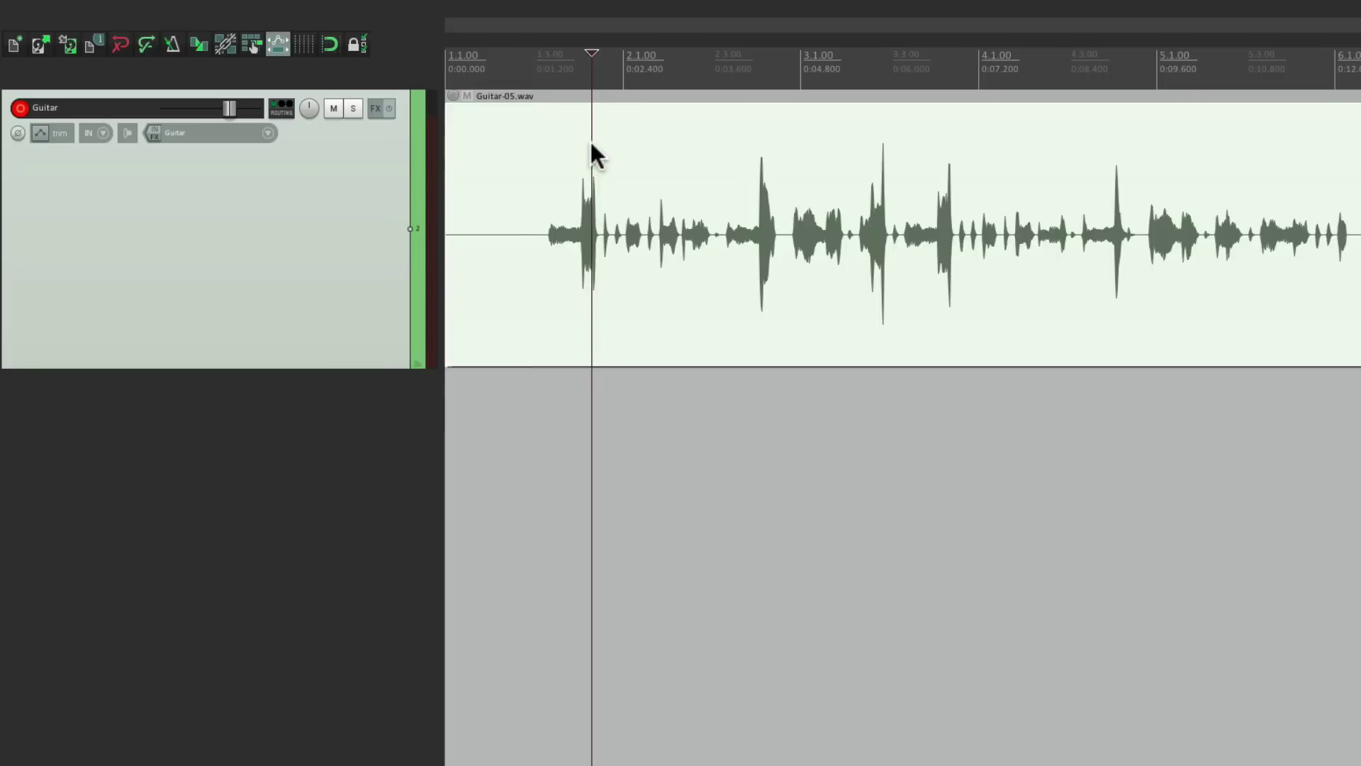
key("Delete")
left_click(312, 596)
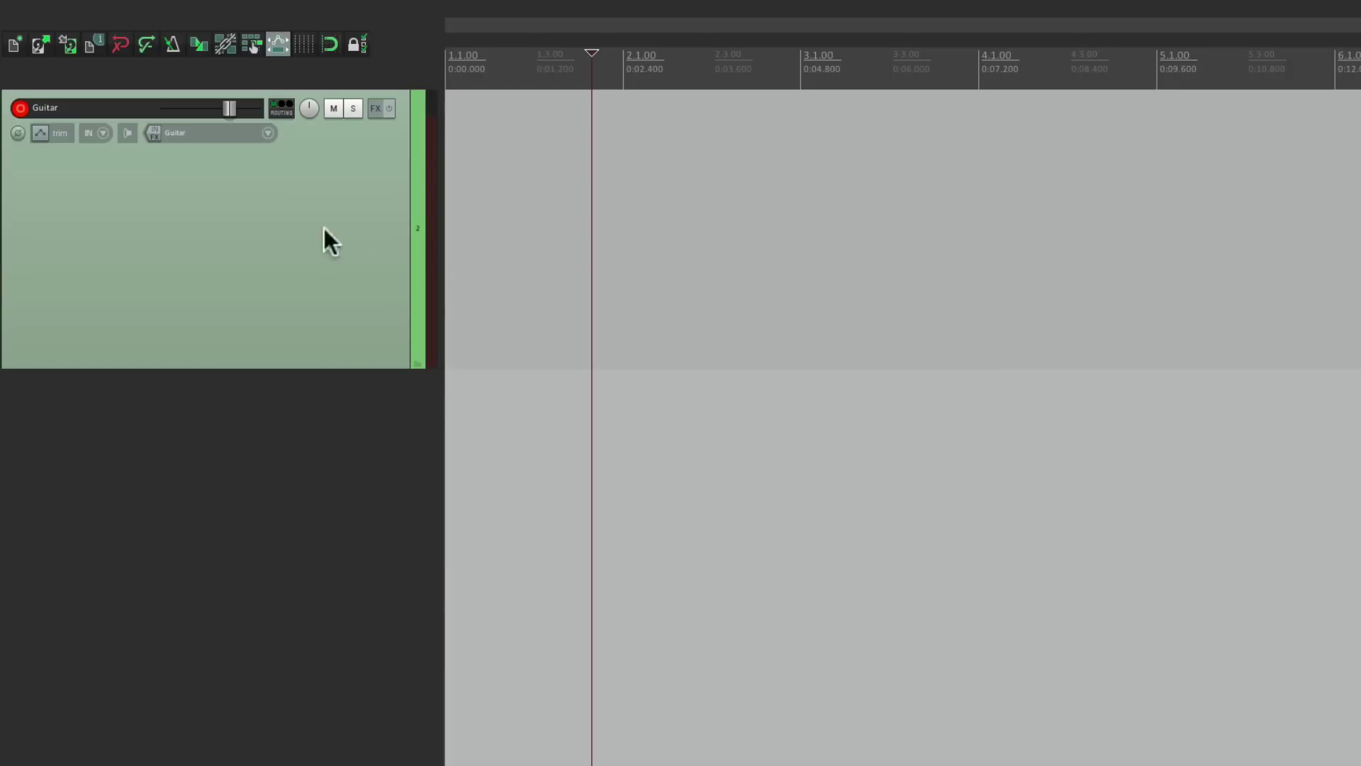
Filter the plugins by "amp" and add VST3: Vintage Amp Room (Softube) to the Guitar track's input FX chain
left_click(154, 133)
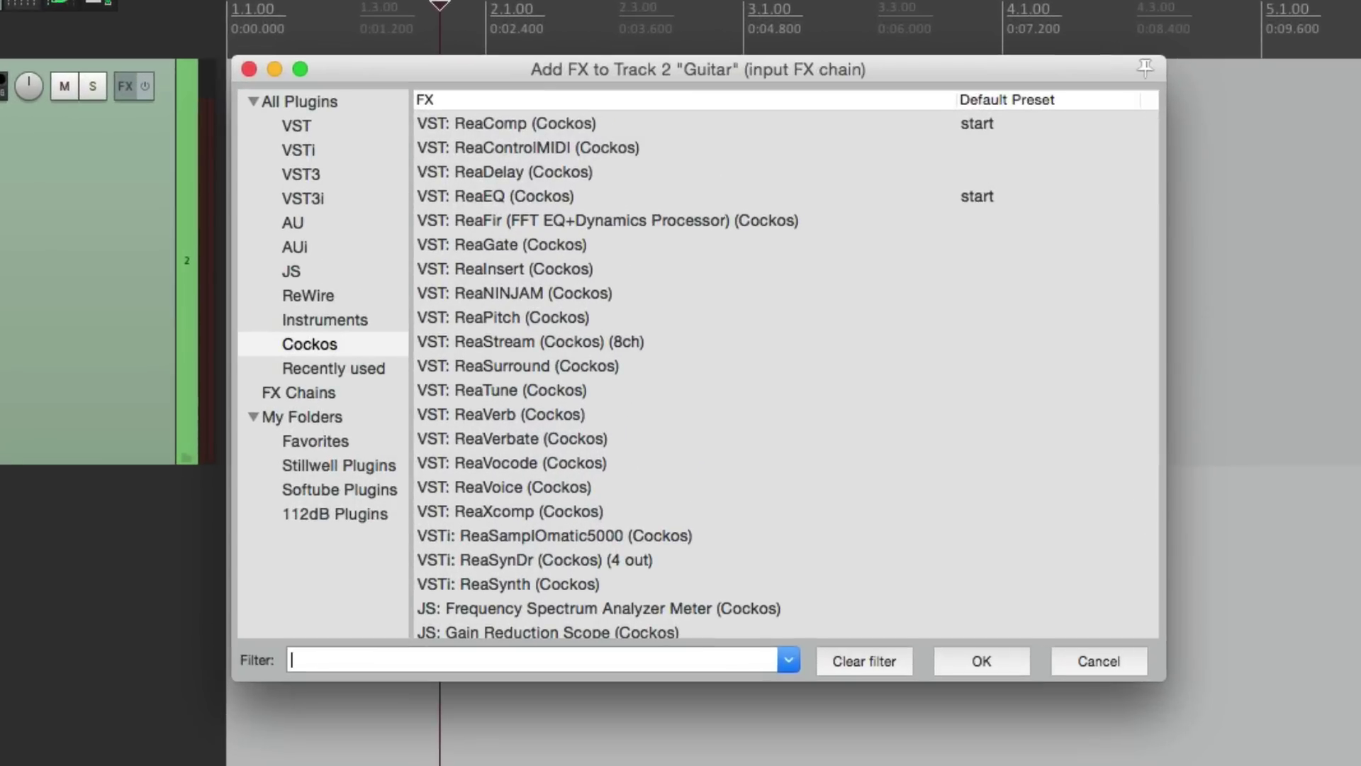
left_click(333, 128)
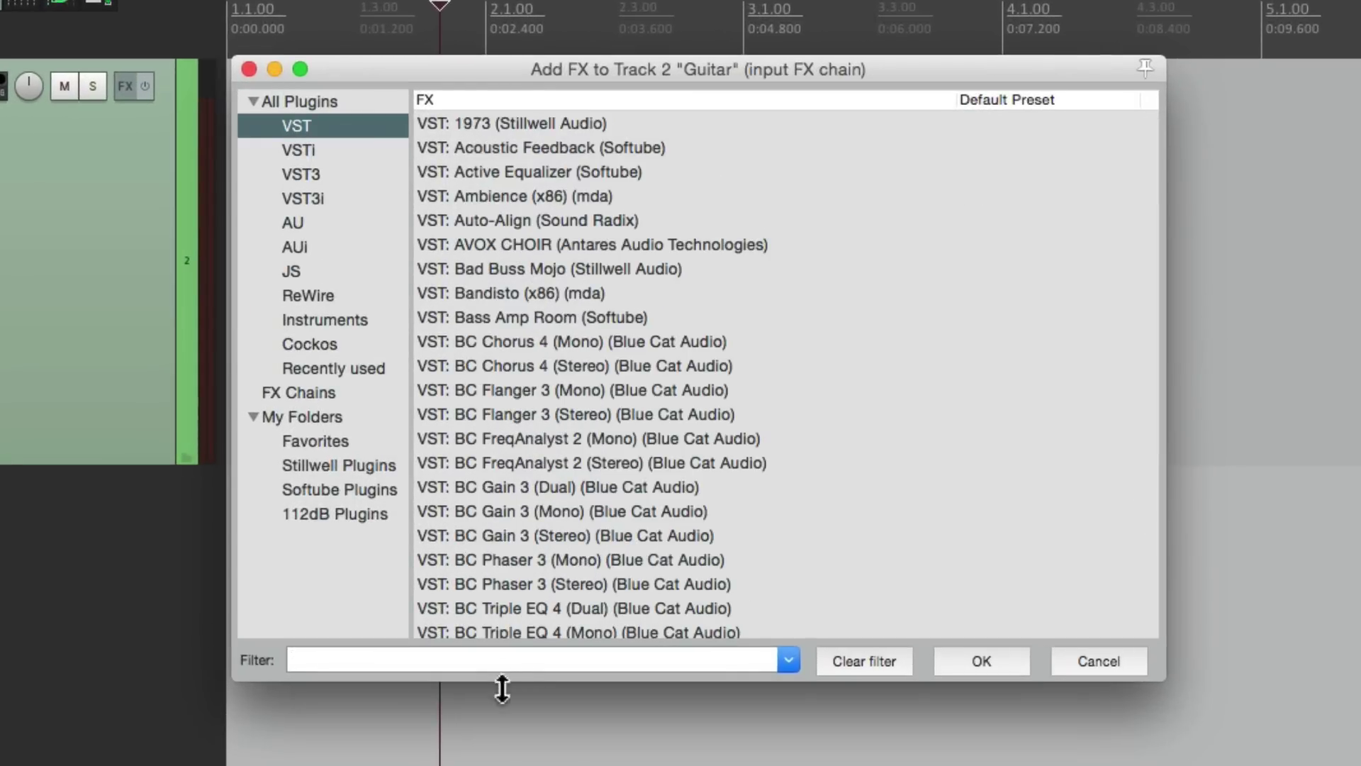
left_click(501, 661)
type("amp")
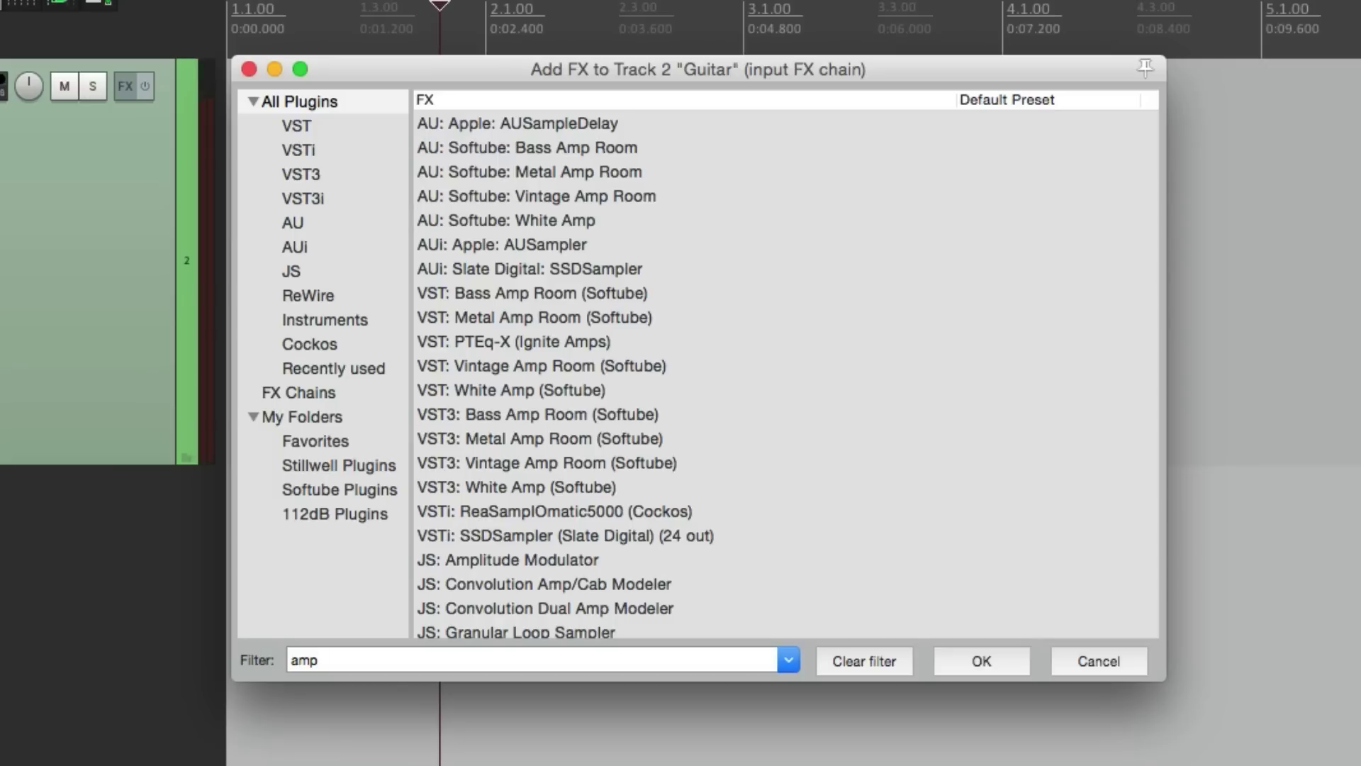
left_click(648, 464)
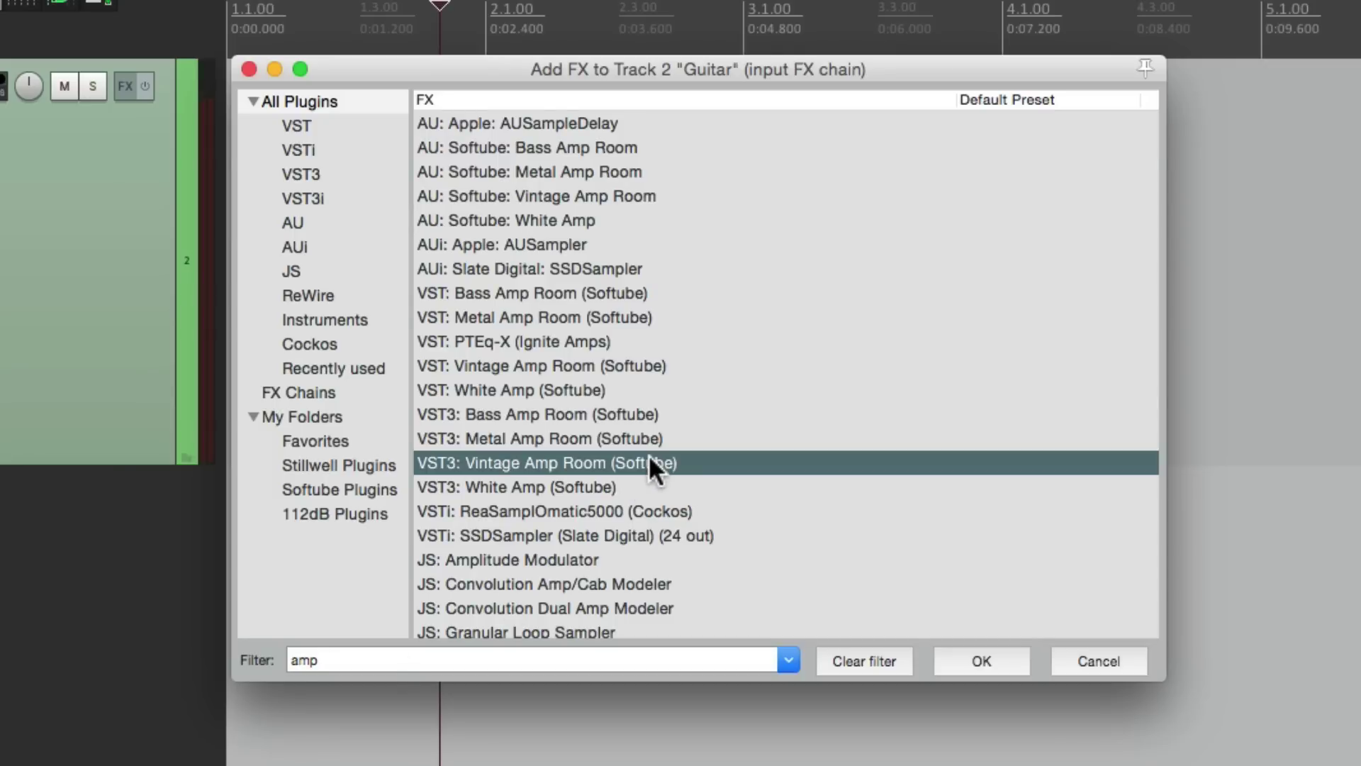
double_click(691, 463)
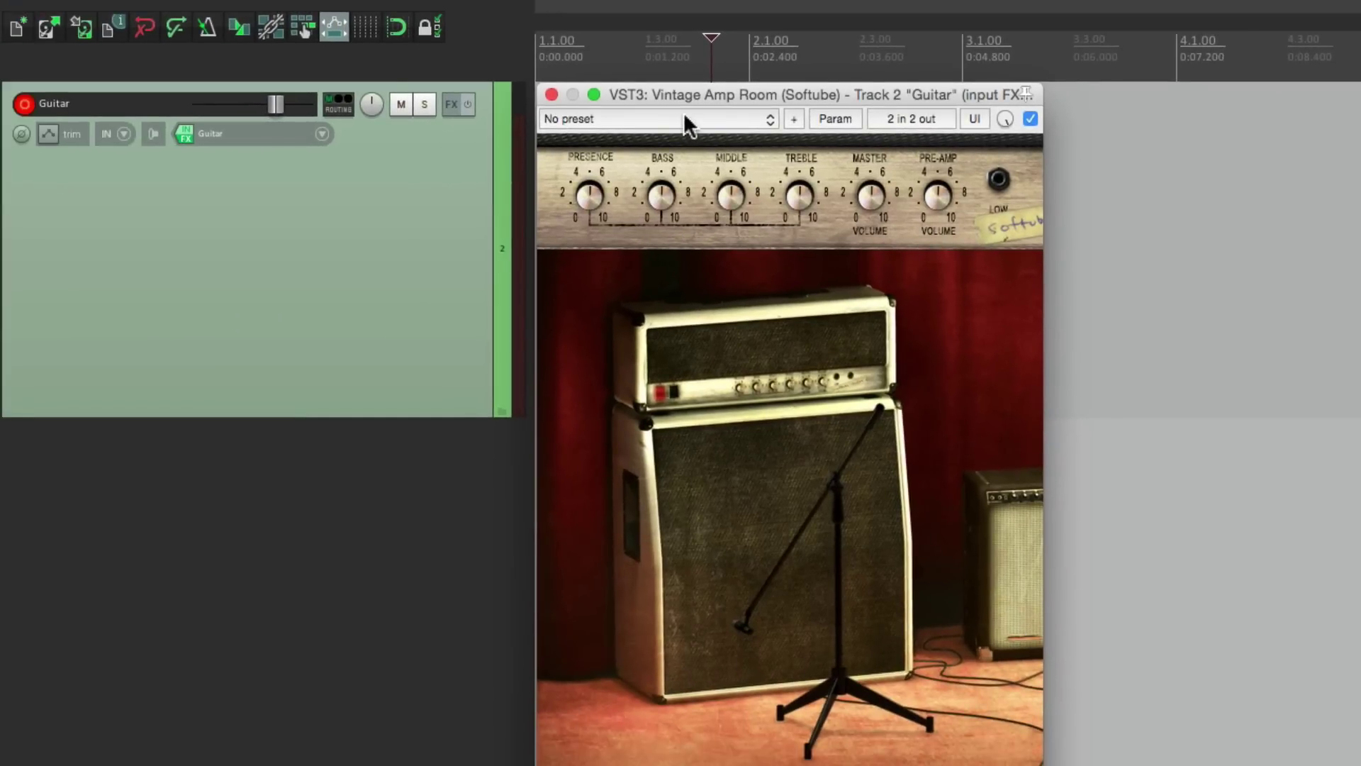
Audition Vintage Amp Room's Brown Blues and Brown Clean presets, and select the Brown Jazz preset
left_click(683, 112)
left_click(690, 148)
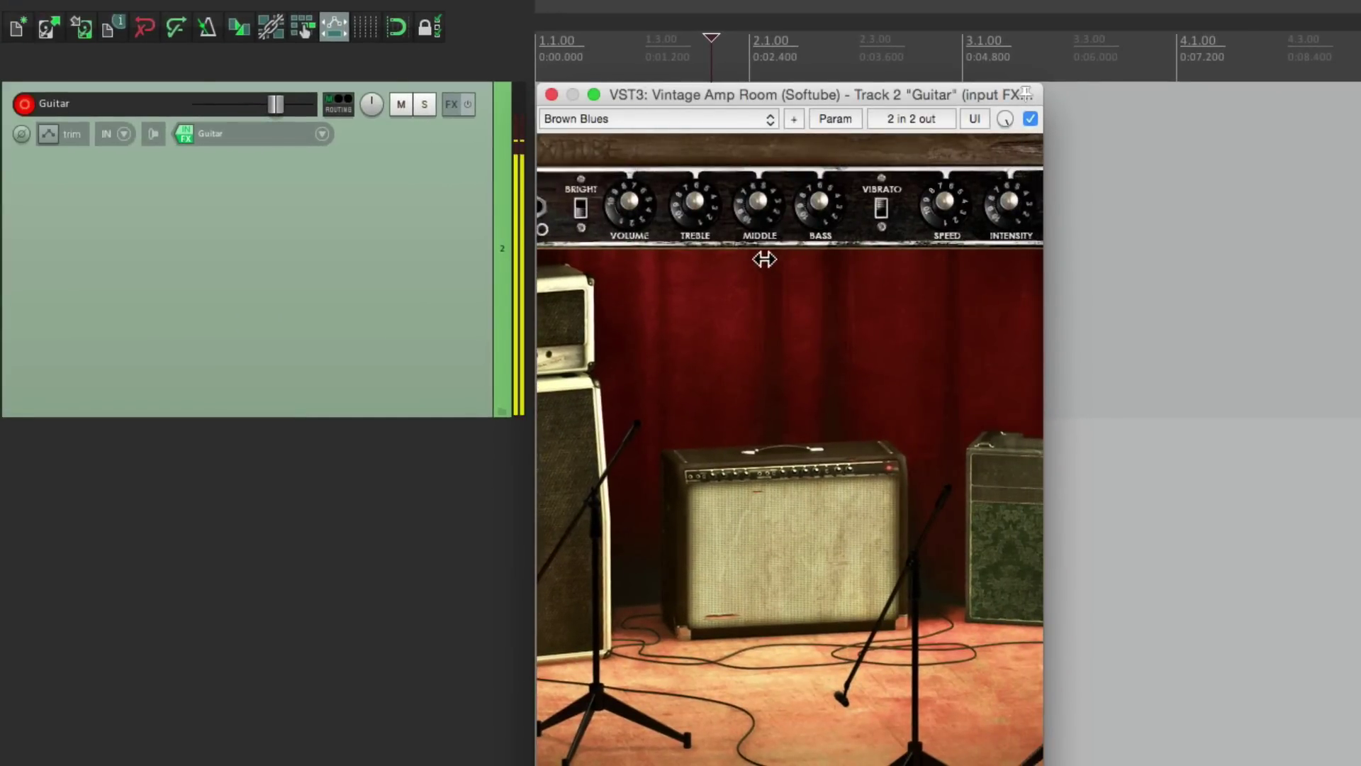
left_click(700, 119)
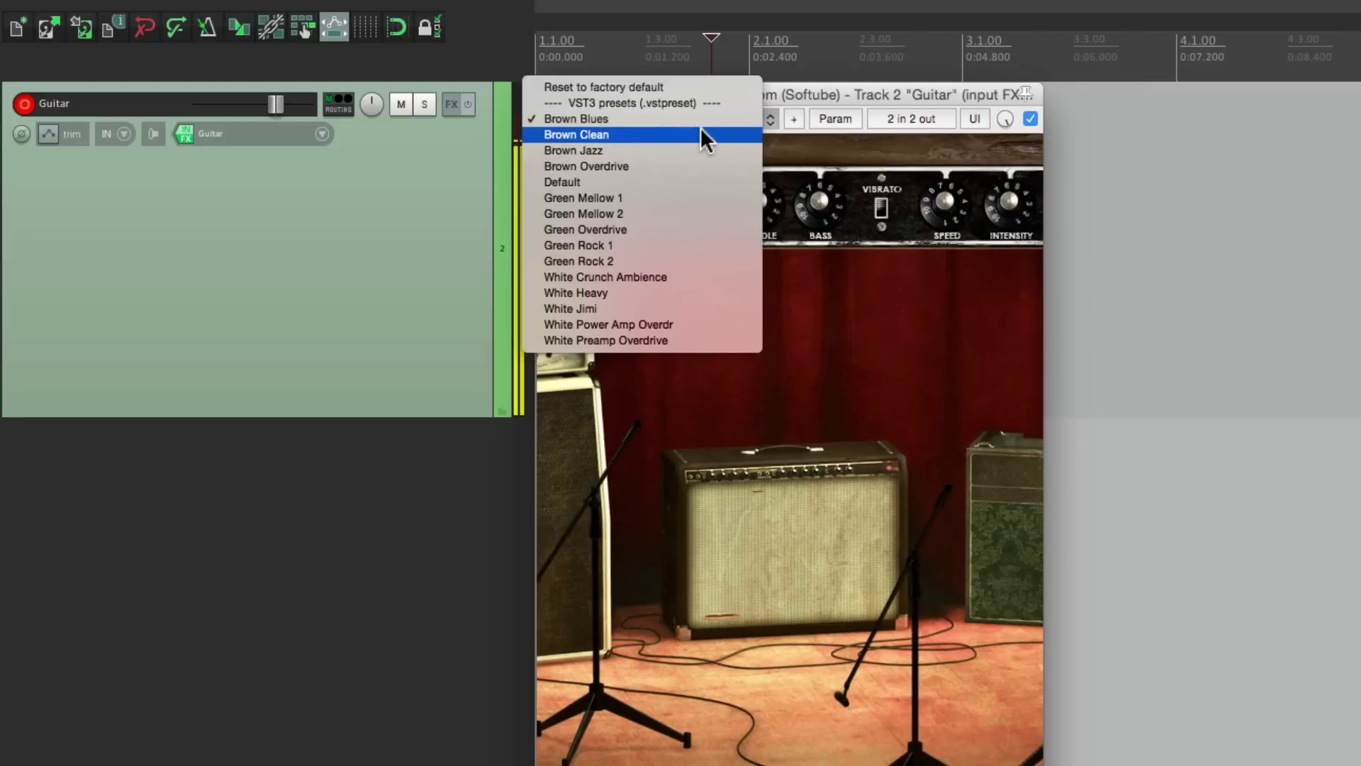
left_click(700, 132)
left_click(691, 114)
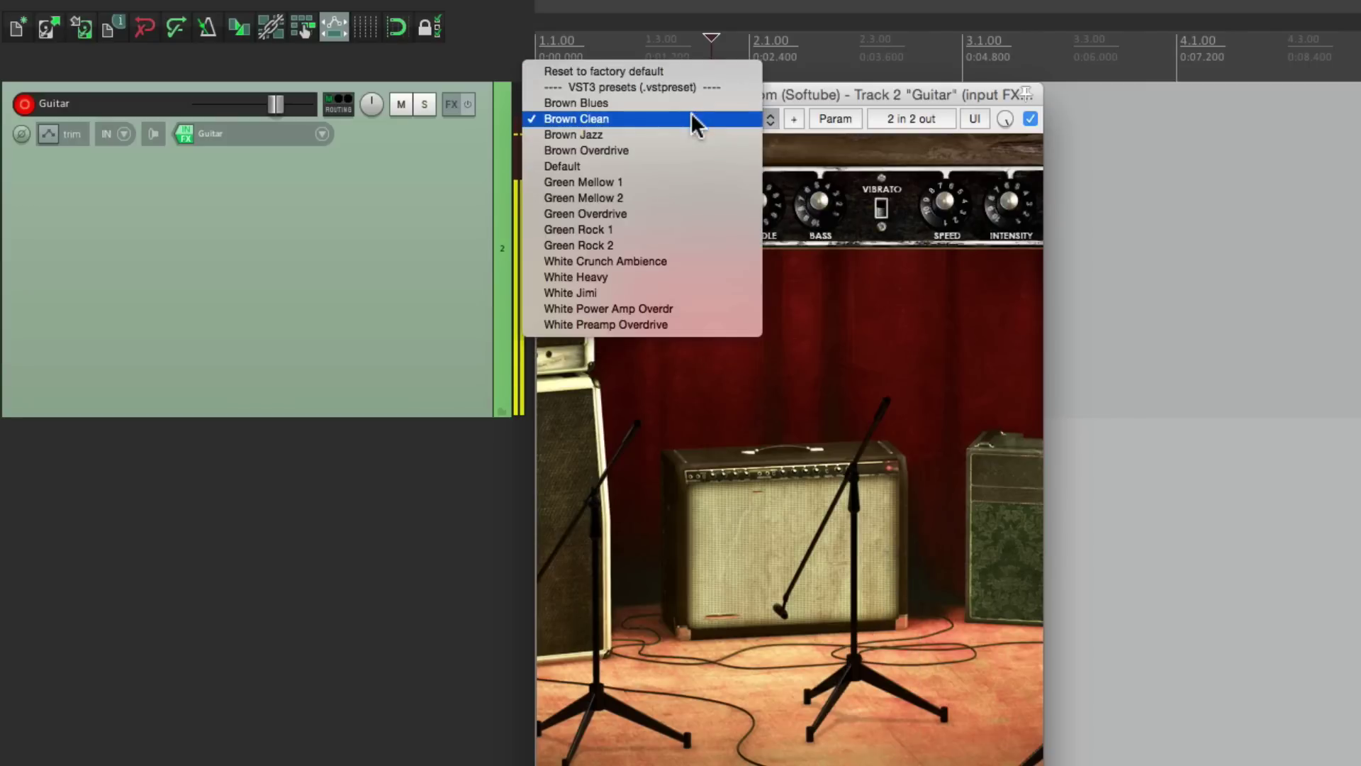
left_click(694, 130)
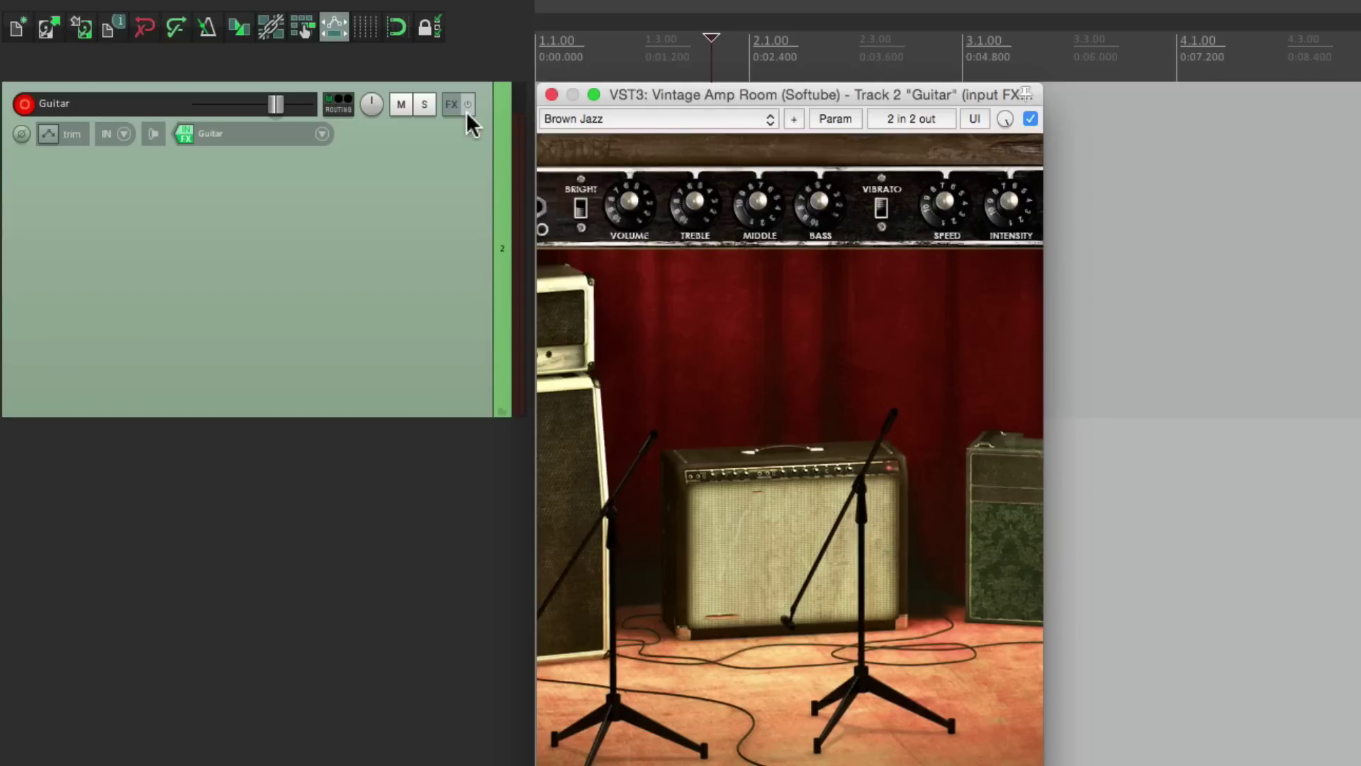
Move the amp window clear of the timeline and record a guitar take from the project start through it
left_click_drag(748, 94, 1358, 88)
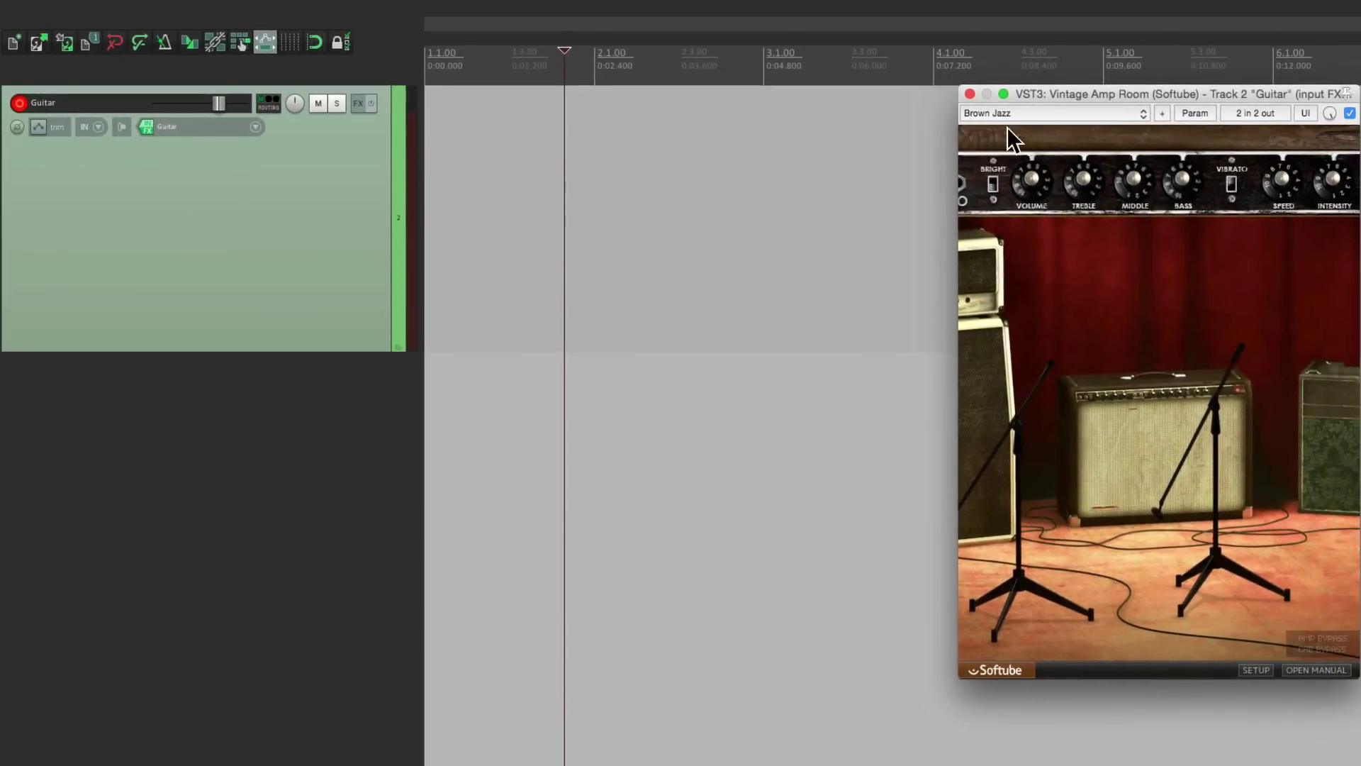
left_click(533, 292)
key("Home")
key("ctrl+r")
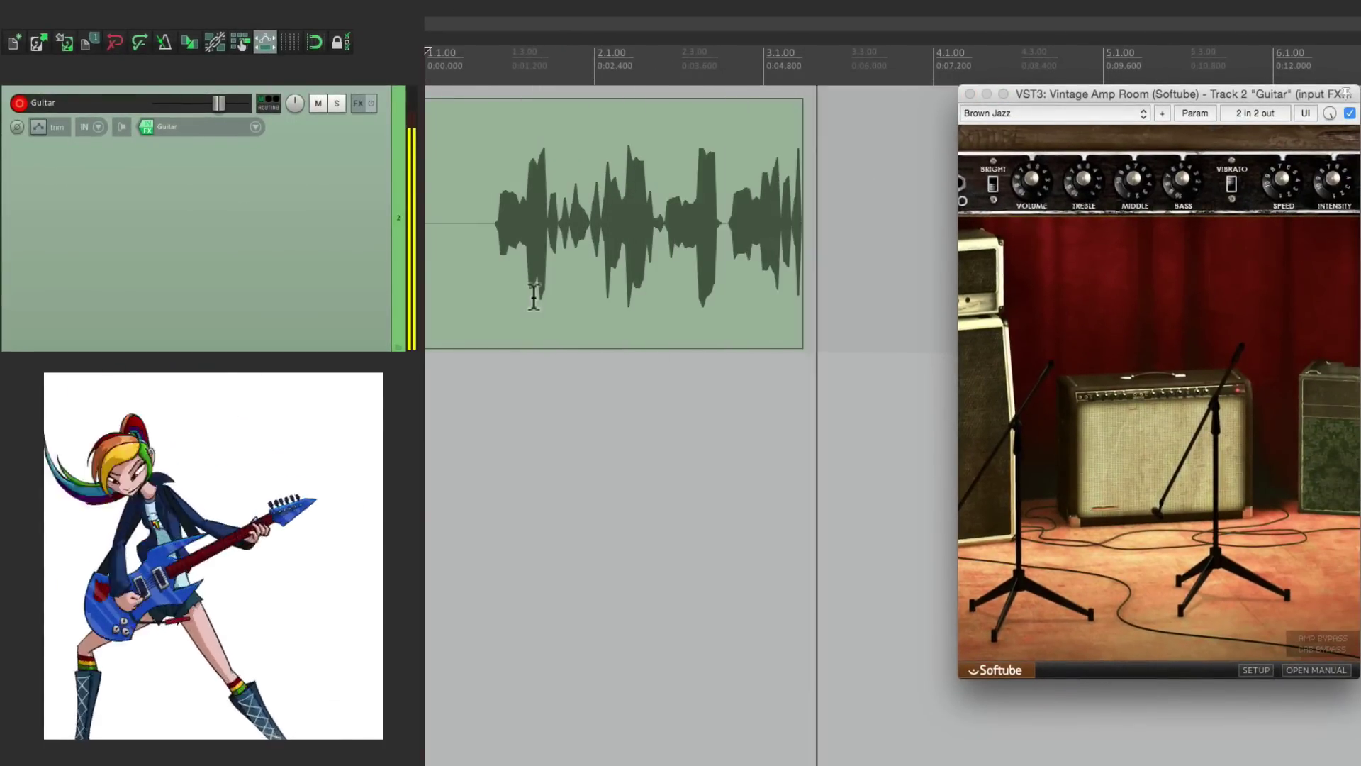
key("space")
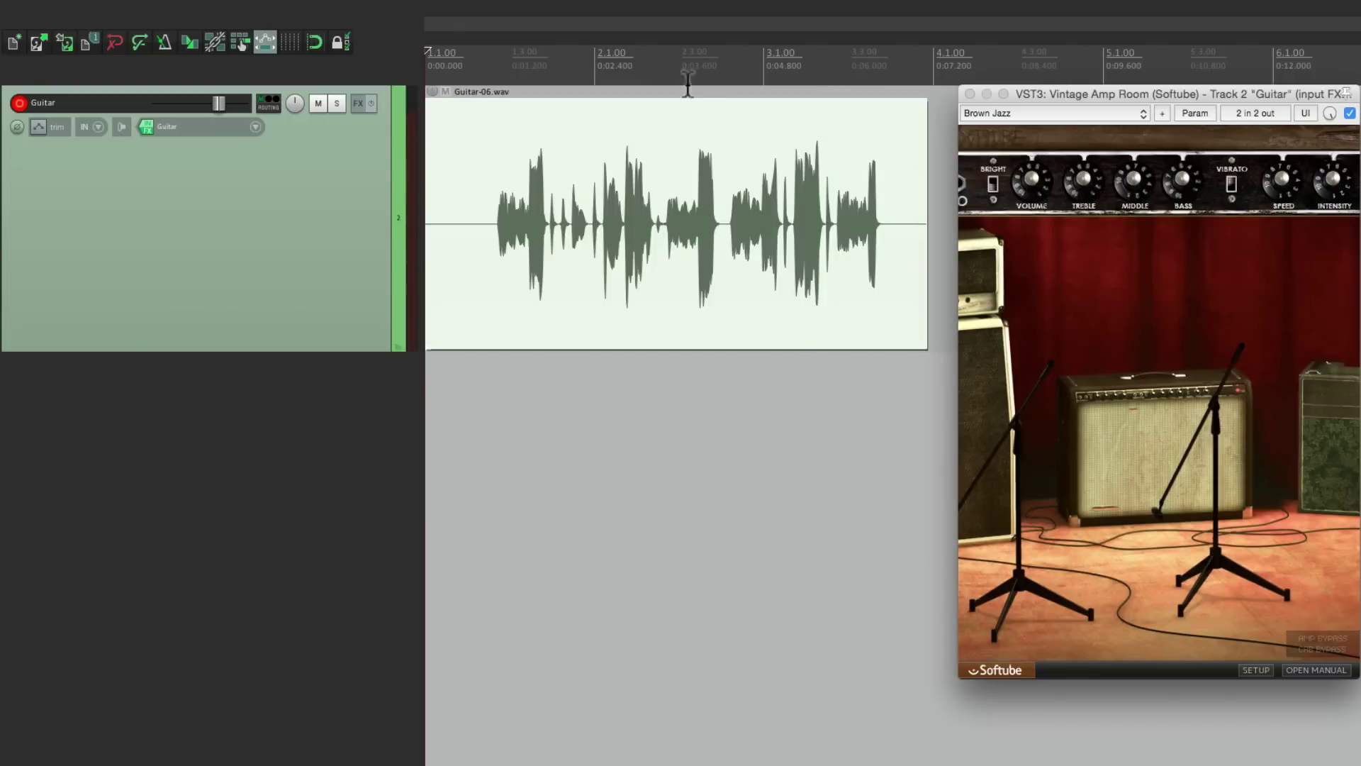
Remove Vintage Amp Room from the Guitar track's input FX chain and play back the take recorded with it
left_click(490, 100)
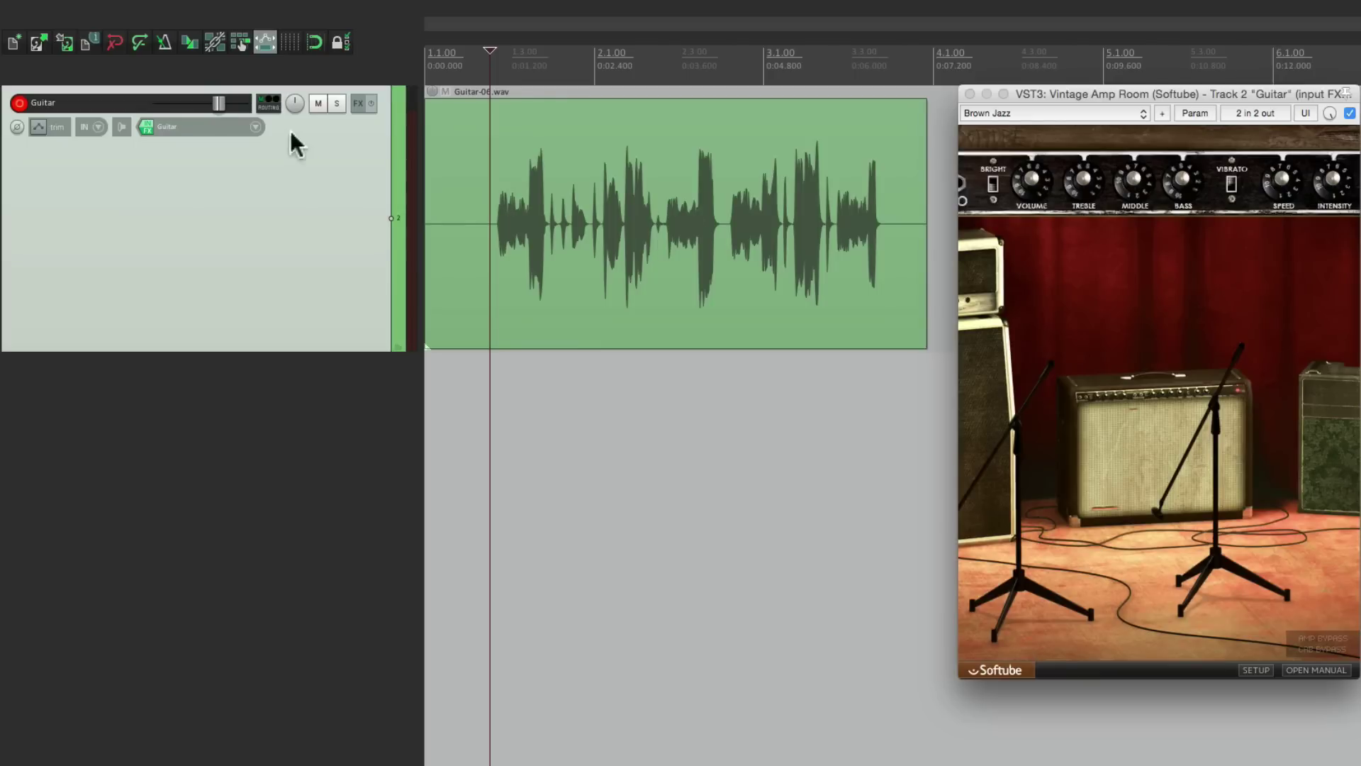
left_click(147, 126)
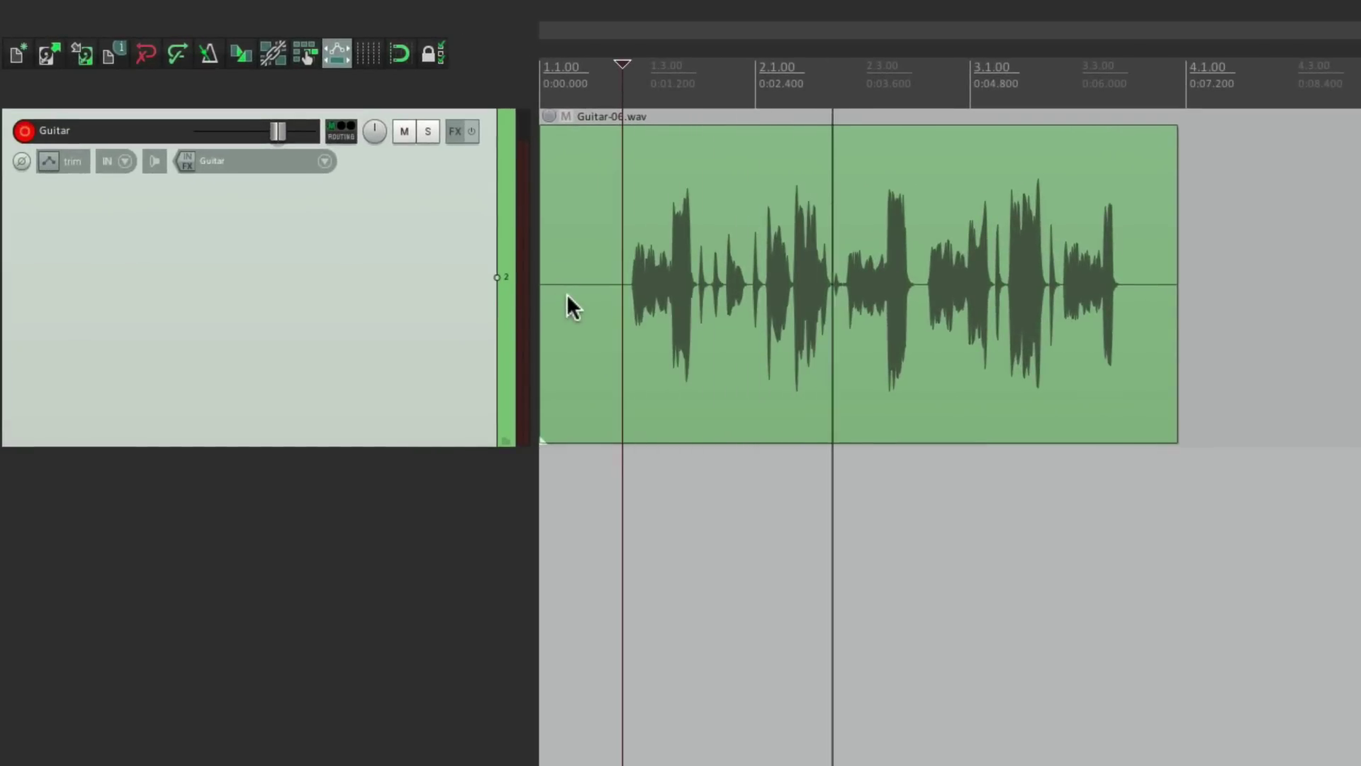
key("space")
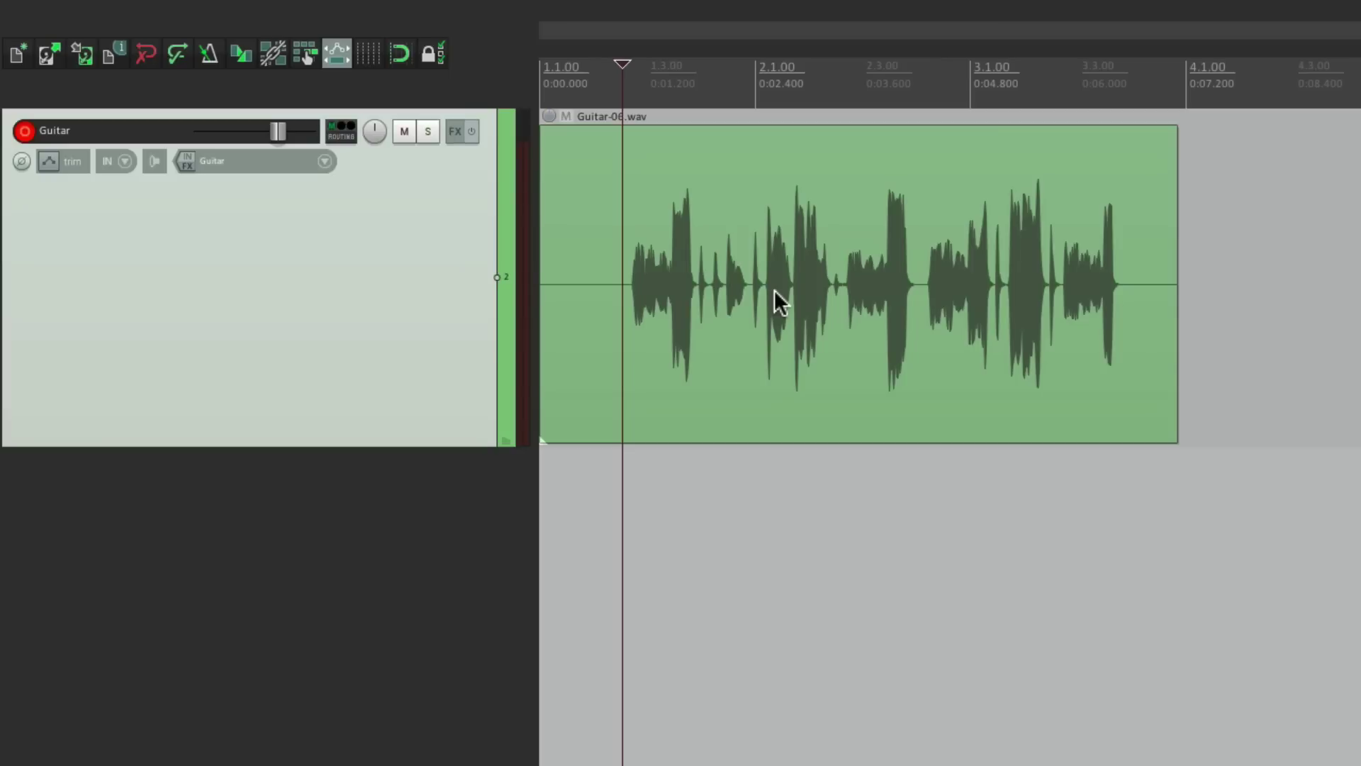
Delete the Vintage Amp Room take from the Guitar track and deselect the track
left_click(824, 255)
key("Delete")
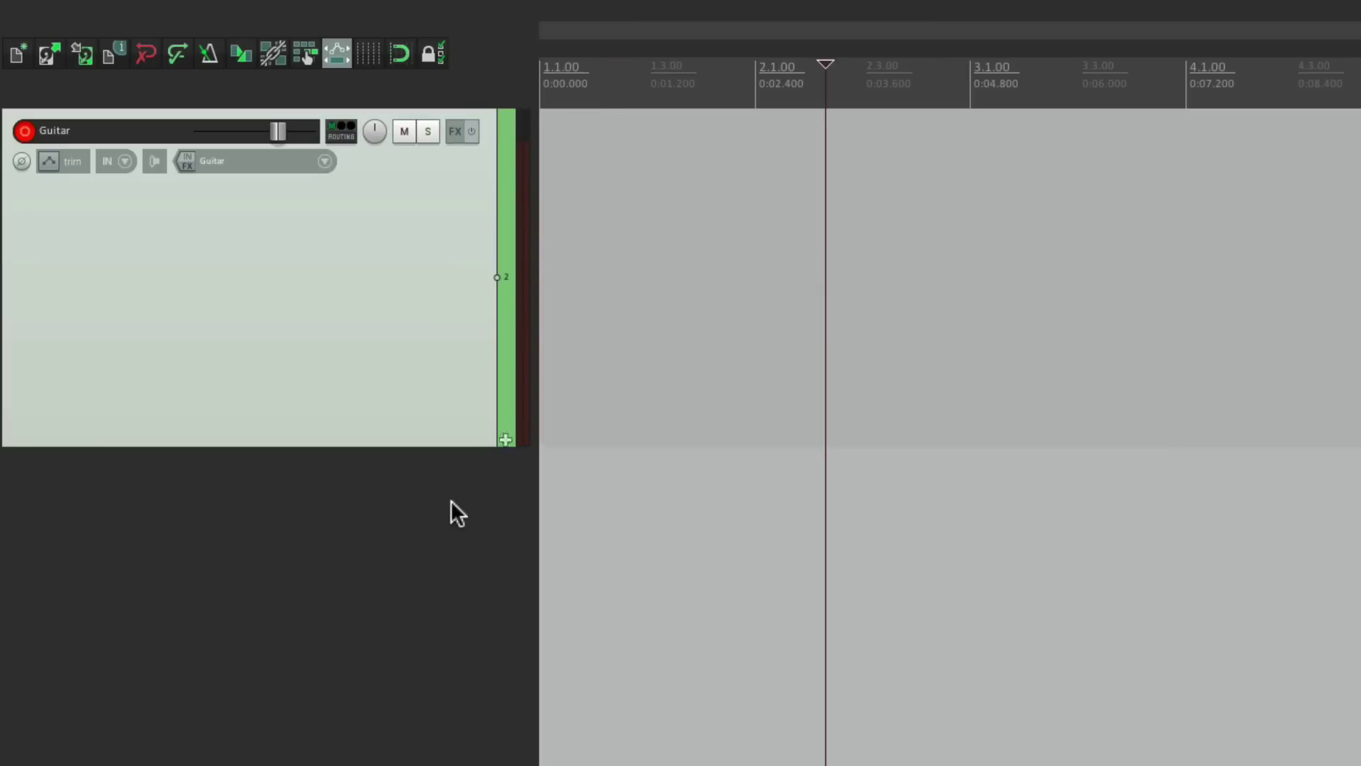
left_click(362, 190)
Set the Guitar track's record input to MIDI, all inputs and all channels
left_click(324, 164)
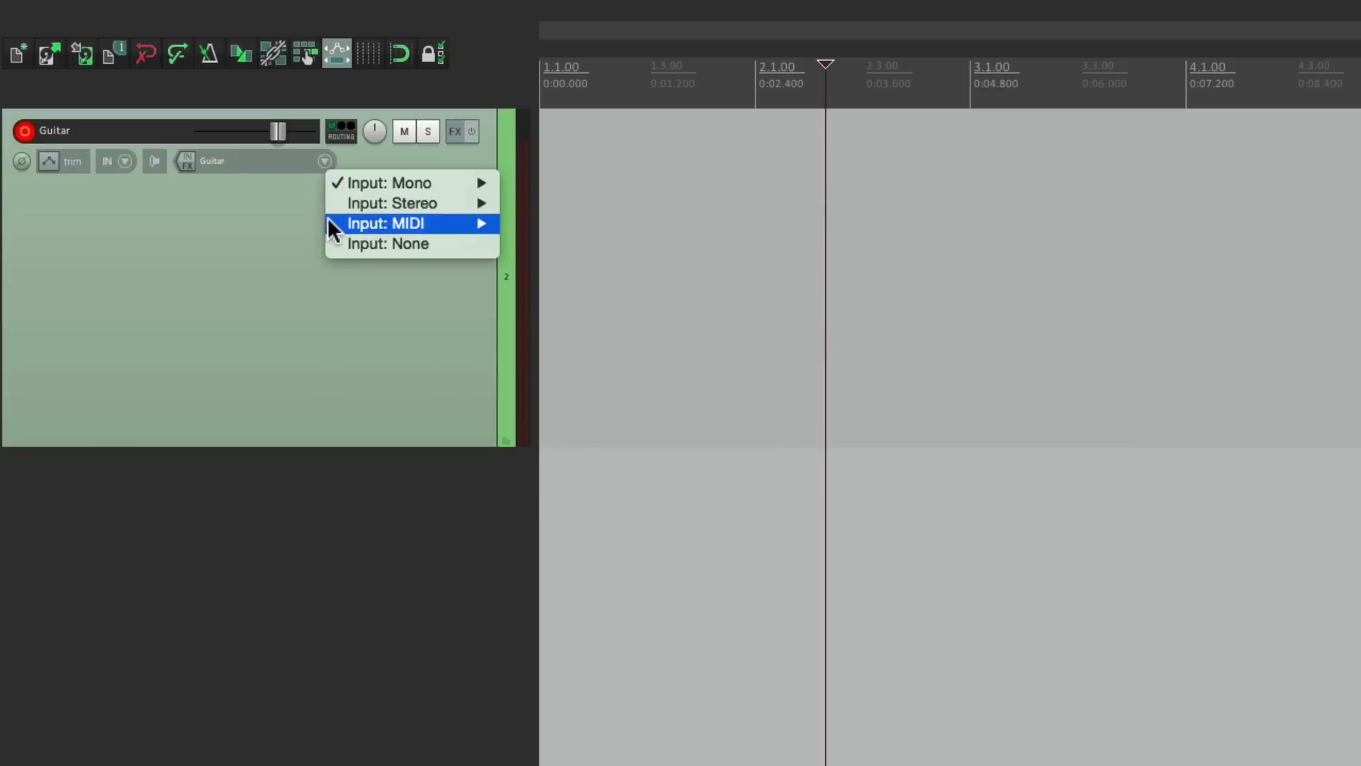
mouse_move(495, 223)
mouse_move(567, 284)
left_click(891, 283)
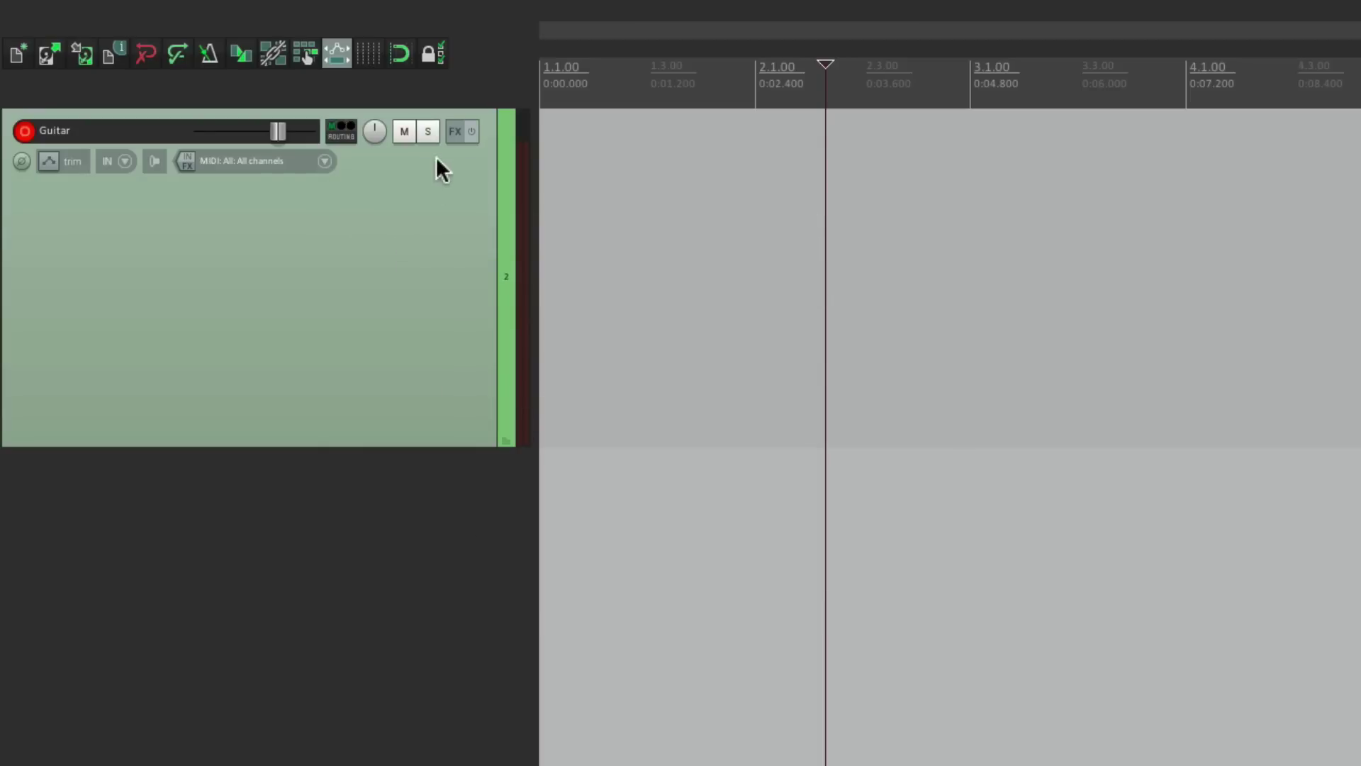
Add the instrument VSTi: Piano One (Sound Magic) to the Guitar track's regular FX chain
left_click(452, 133)
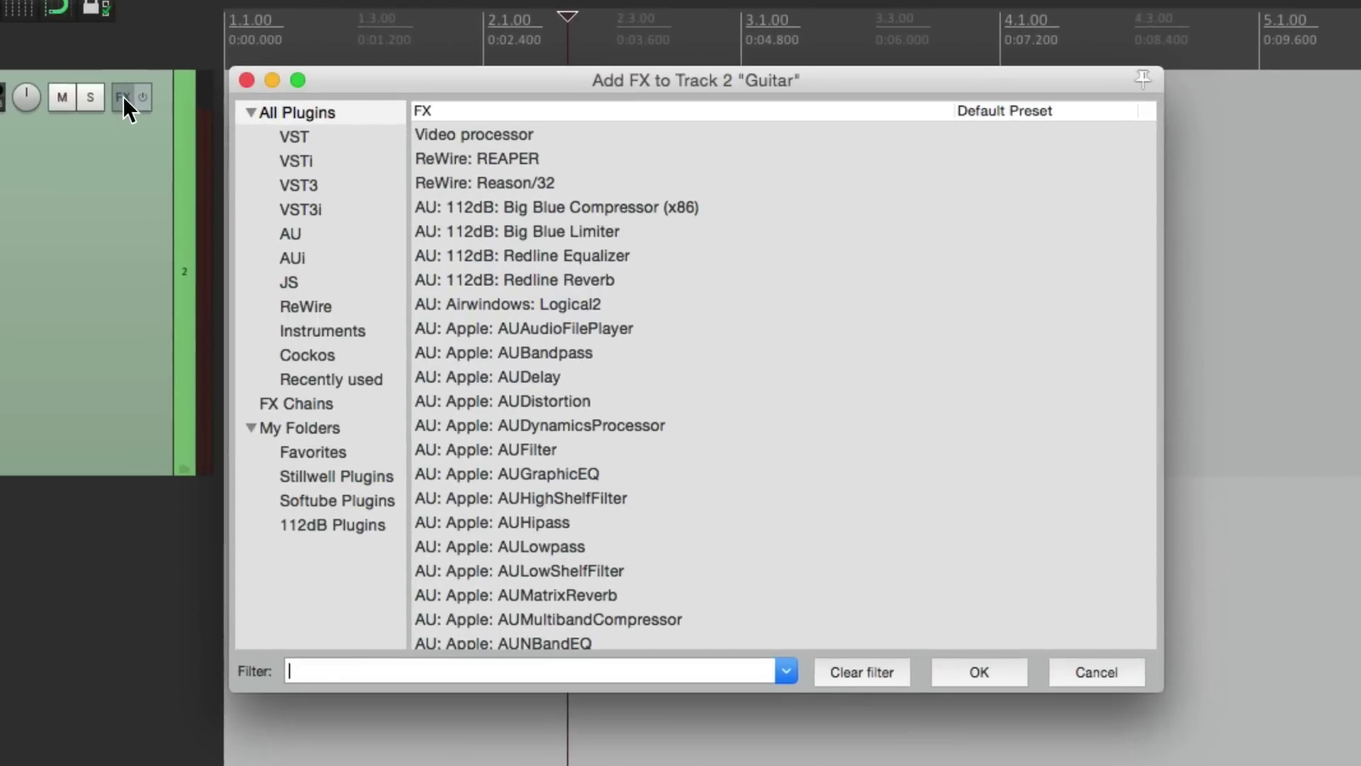
left_click(374, 330)
scroll(776, 449, "down", 10)
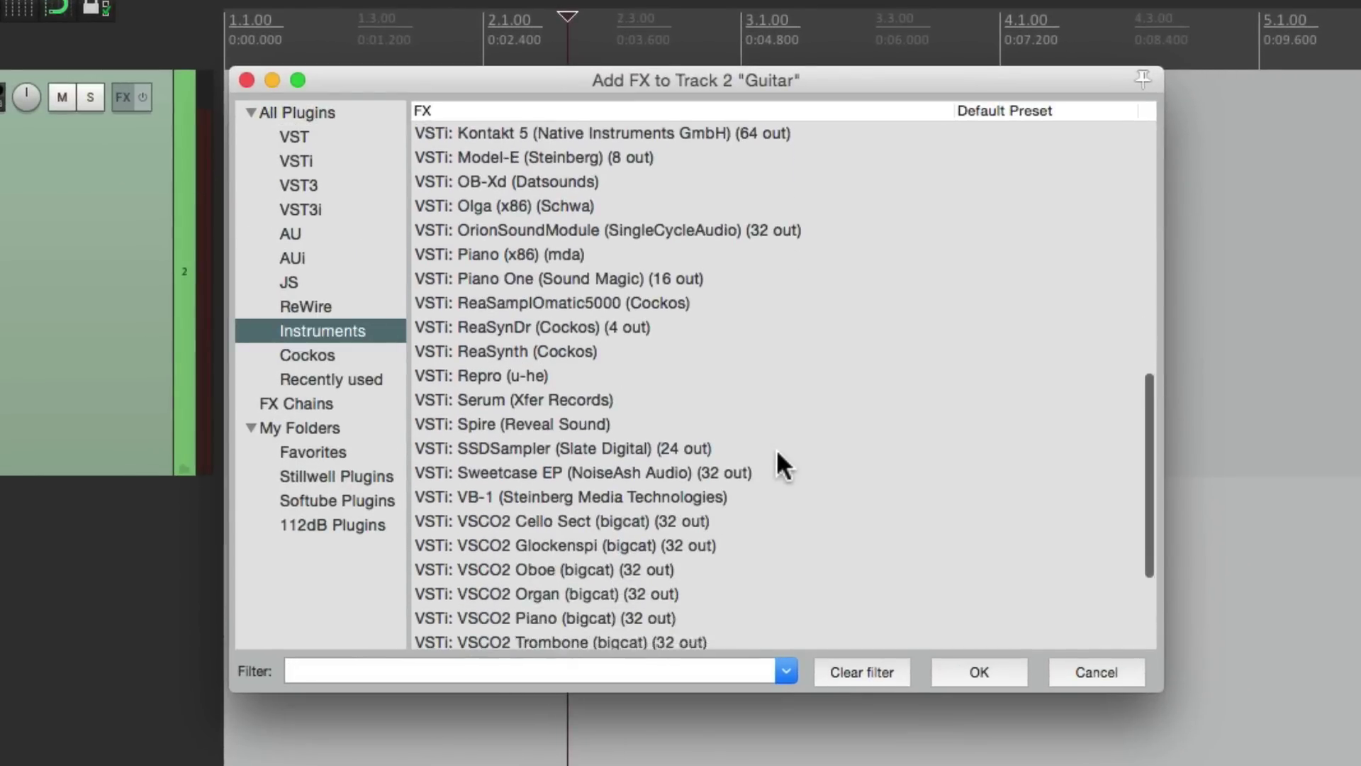
scroll(776, 450, "up", 2)
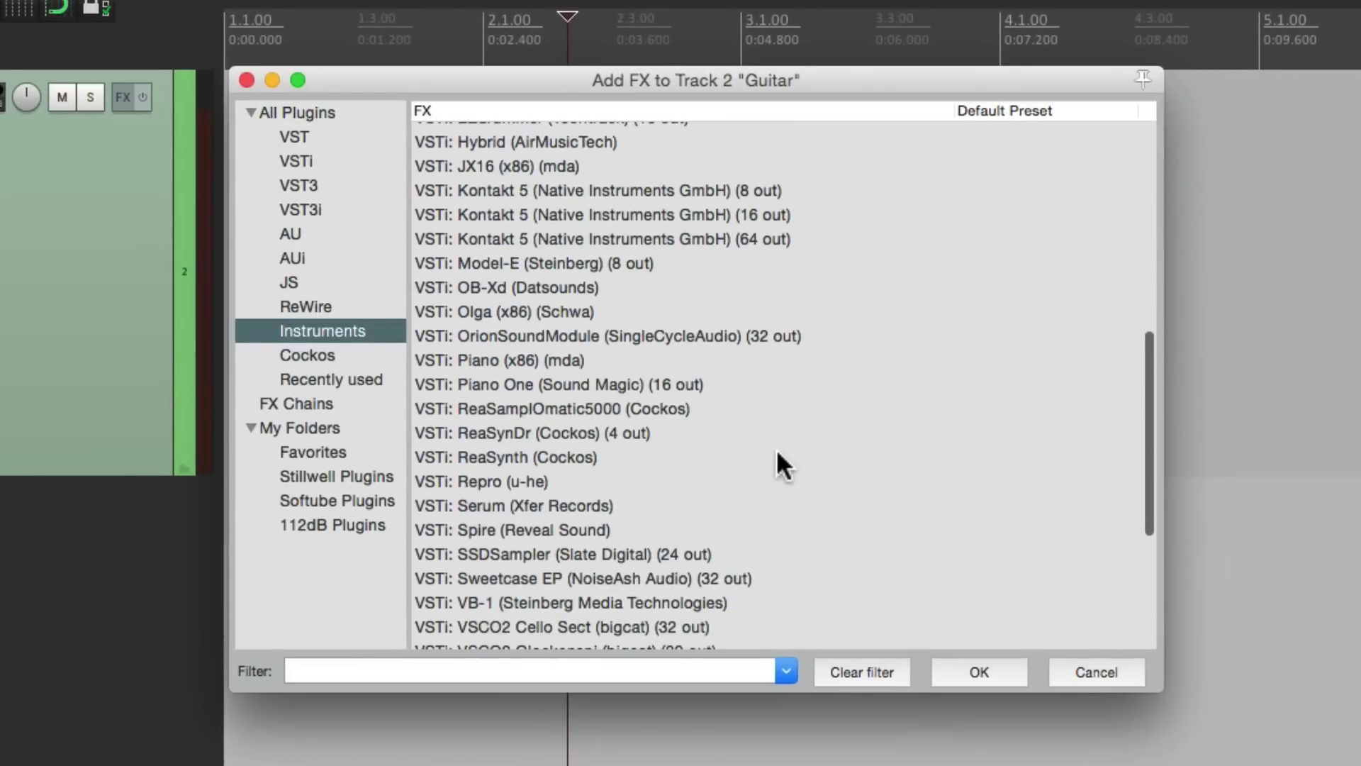
double_click(691, 384)
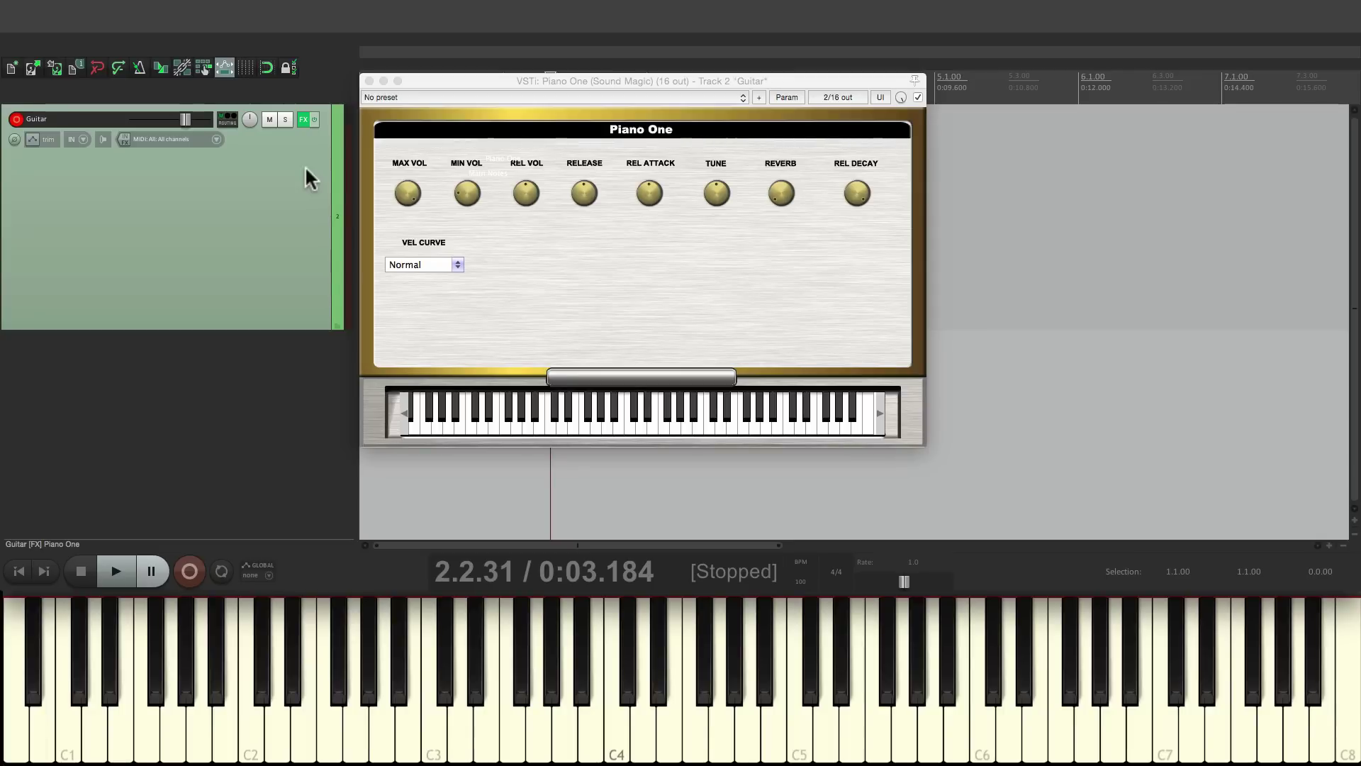
Find JS: MIDI Transpose Notes by filtering all plugins for "midi" and add it to the Guitar track's input FX chain
left_click(122, 137)
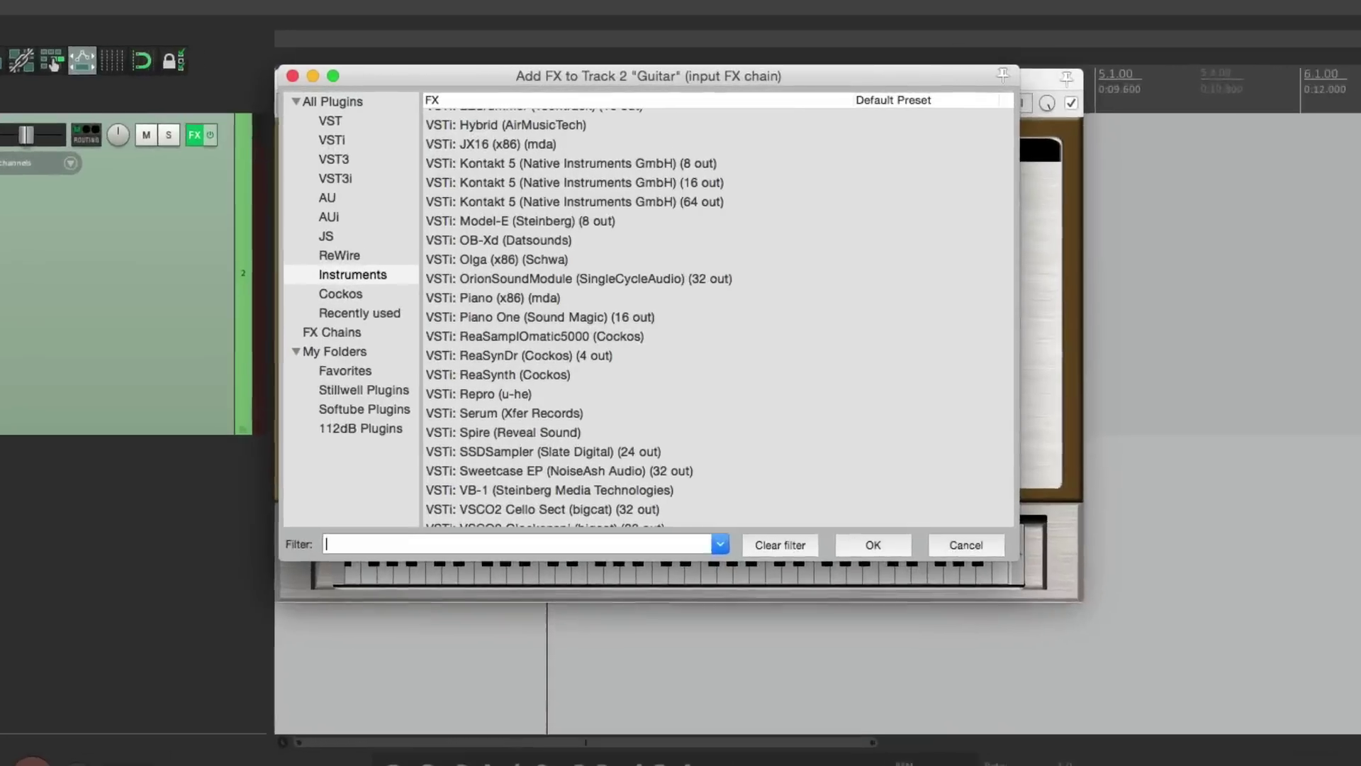
left_click(335, 99)
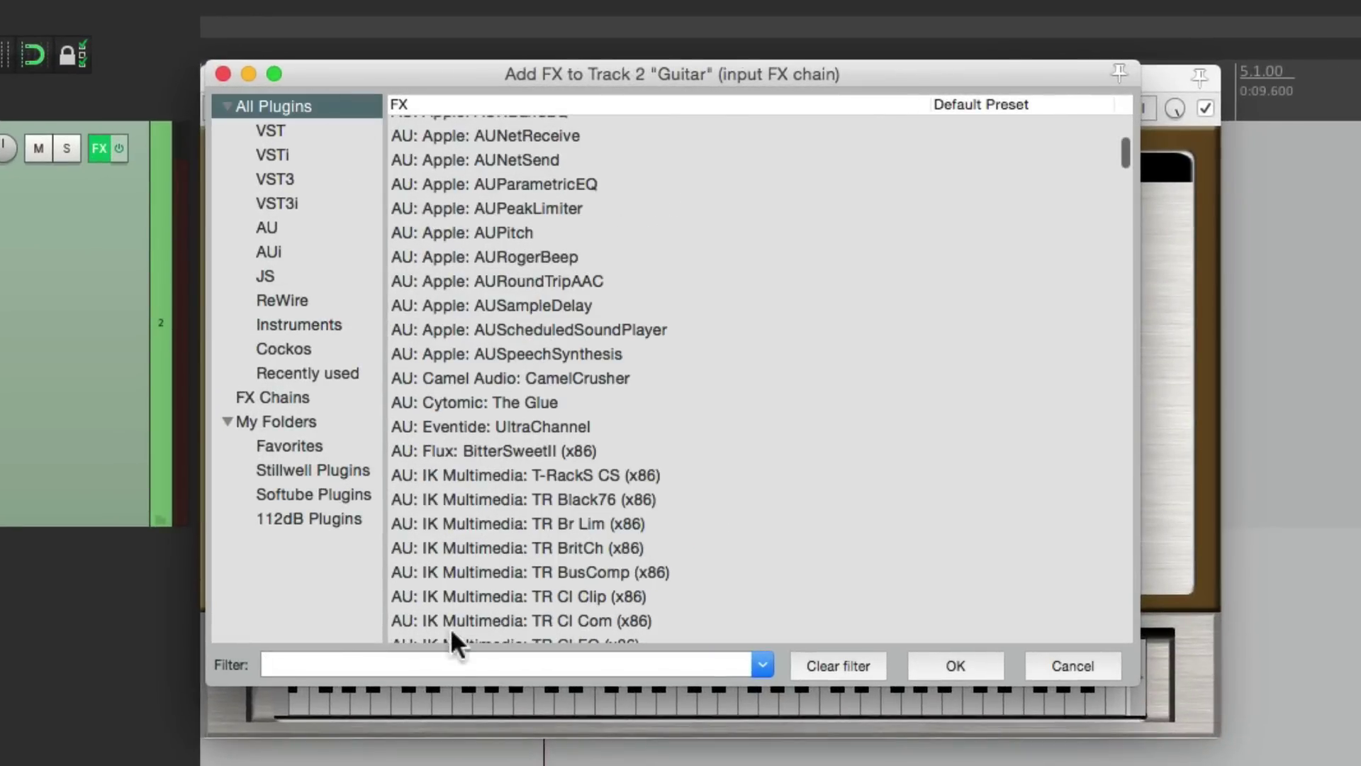
left_click(451, 664)
type("midi")
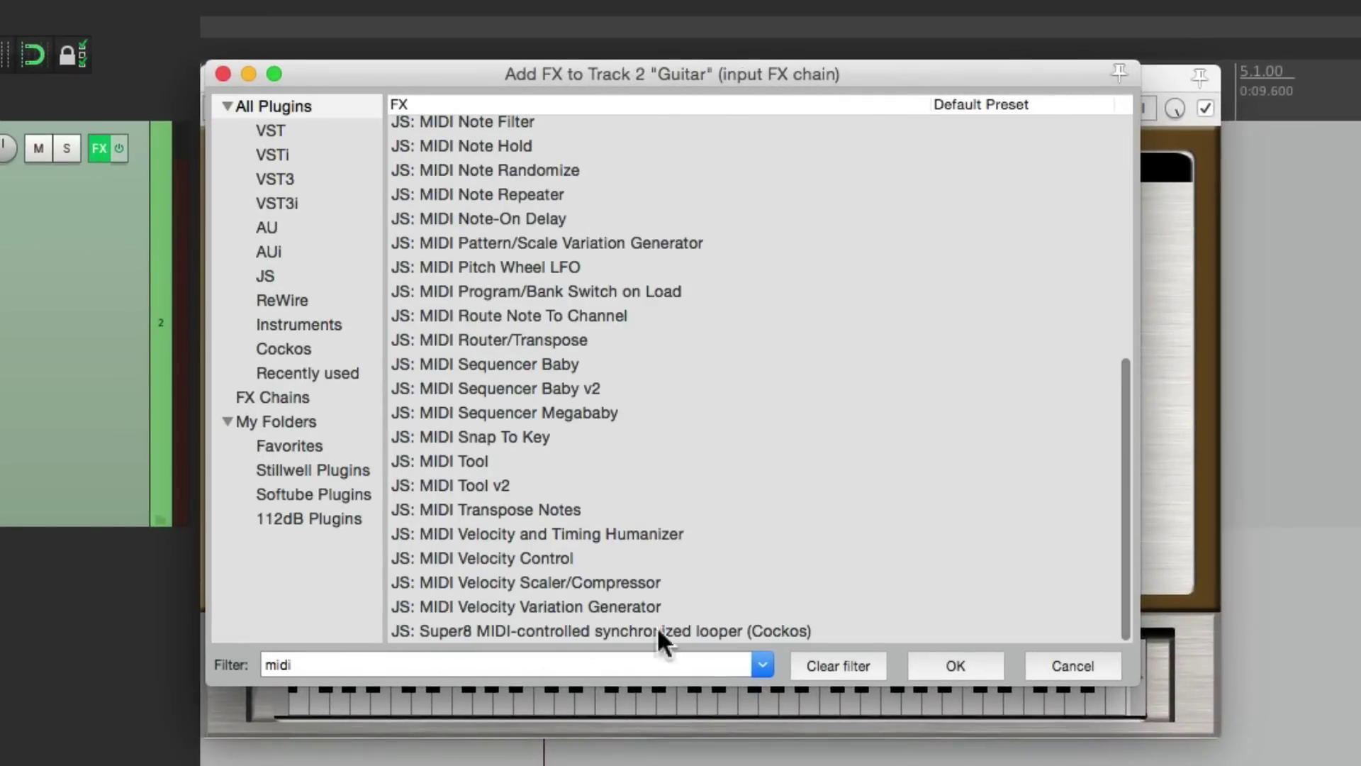
scroll(744, 547, "down", 1)
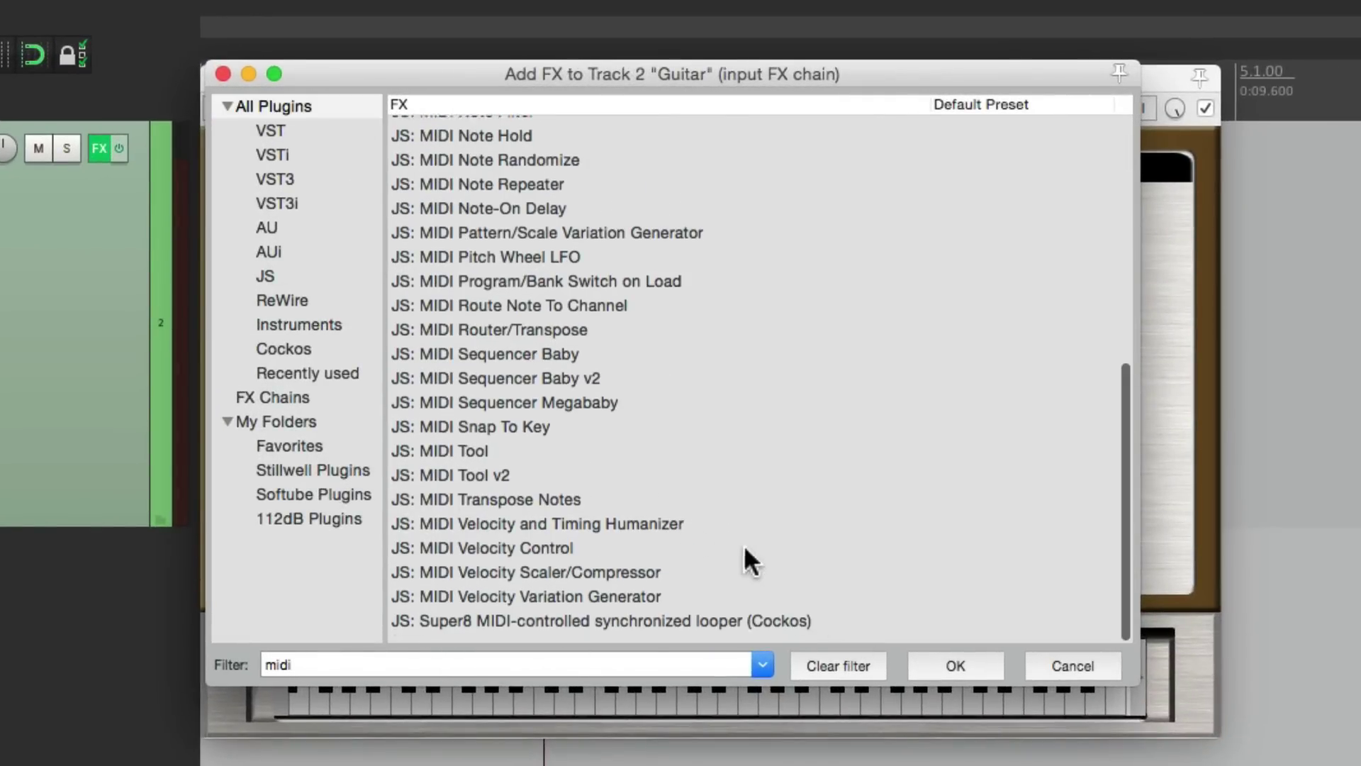
double_click(547, 508)
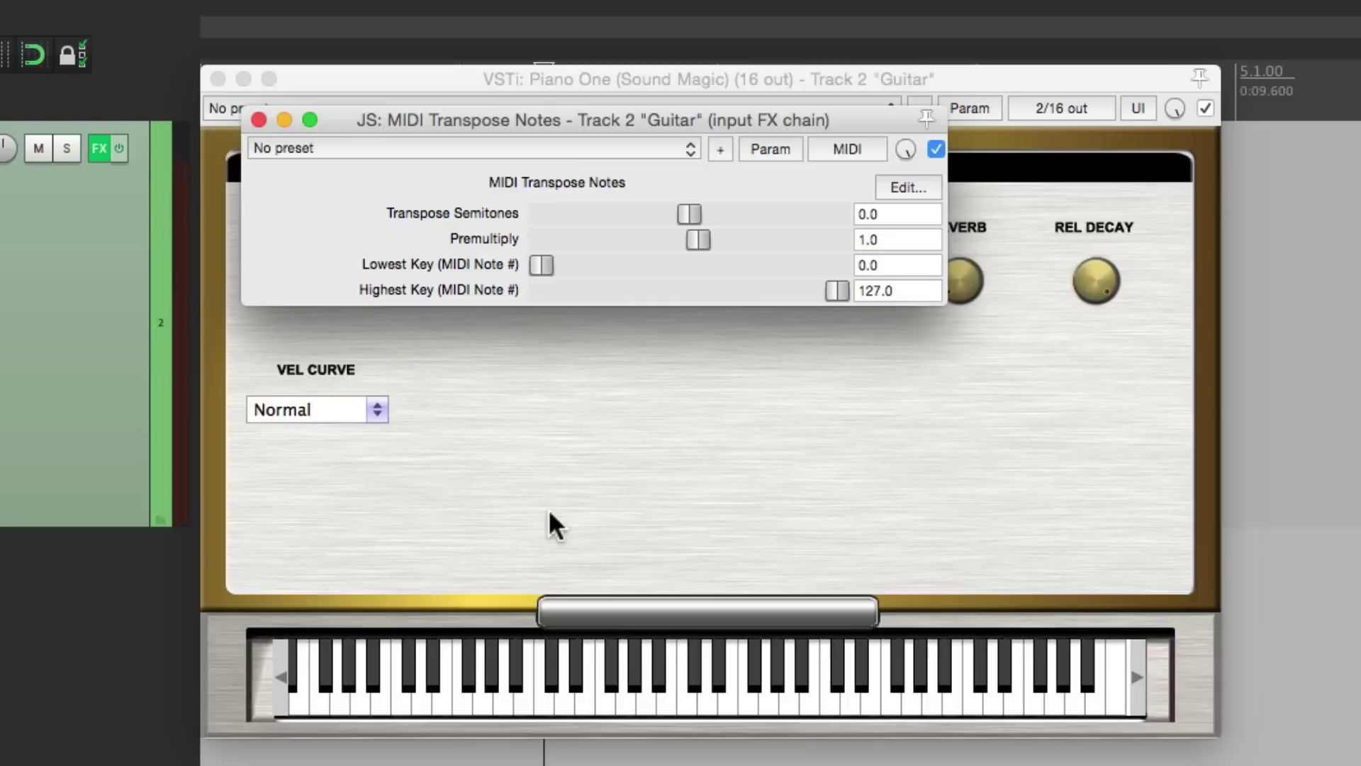
Set Transpose Semitones to 2 in MIDI Transpose Notes and try a note on the piano keyboard
left_click(908, 214)
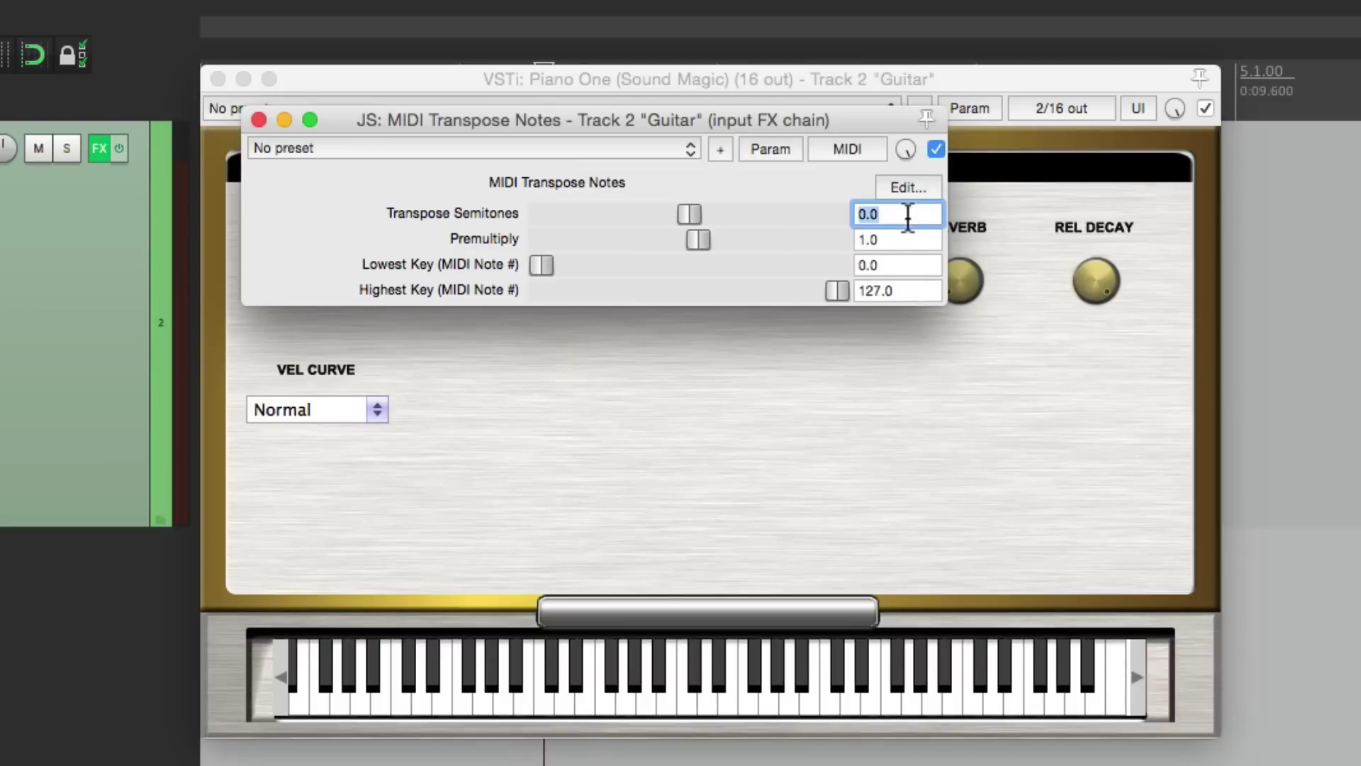
type("2")
key("Return")
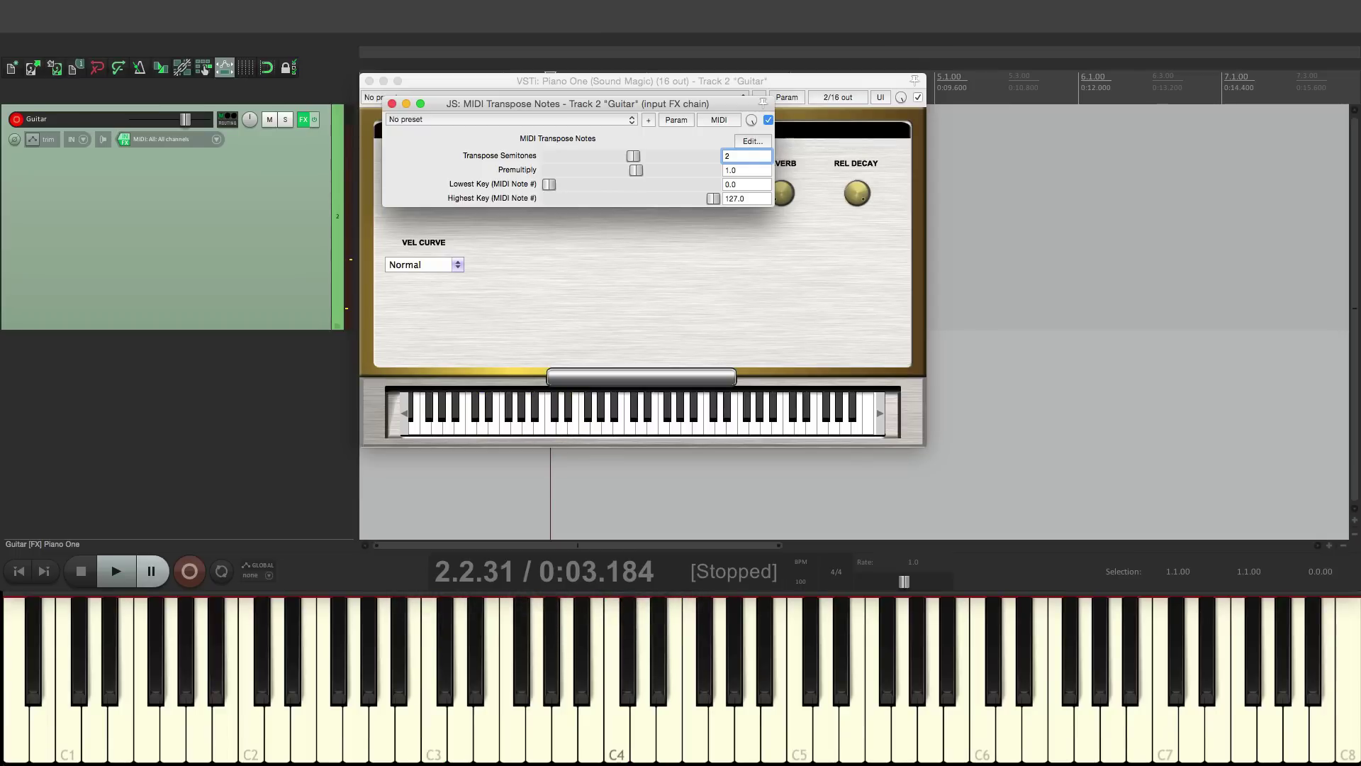
left_click(662, 632)
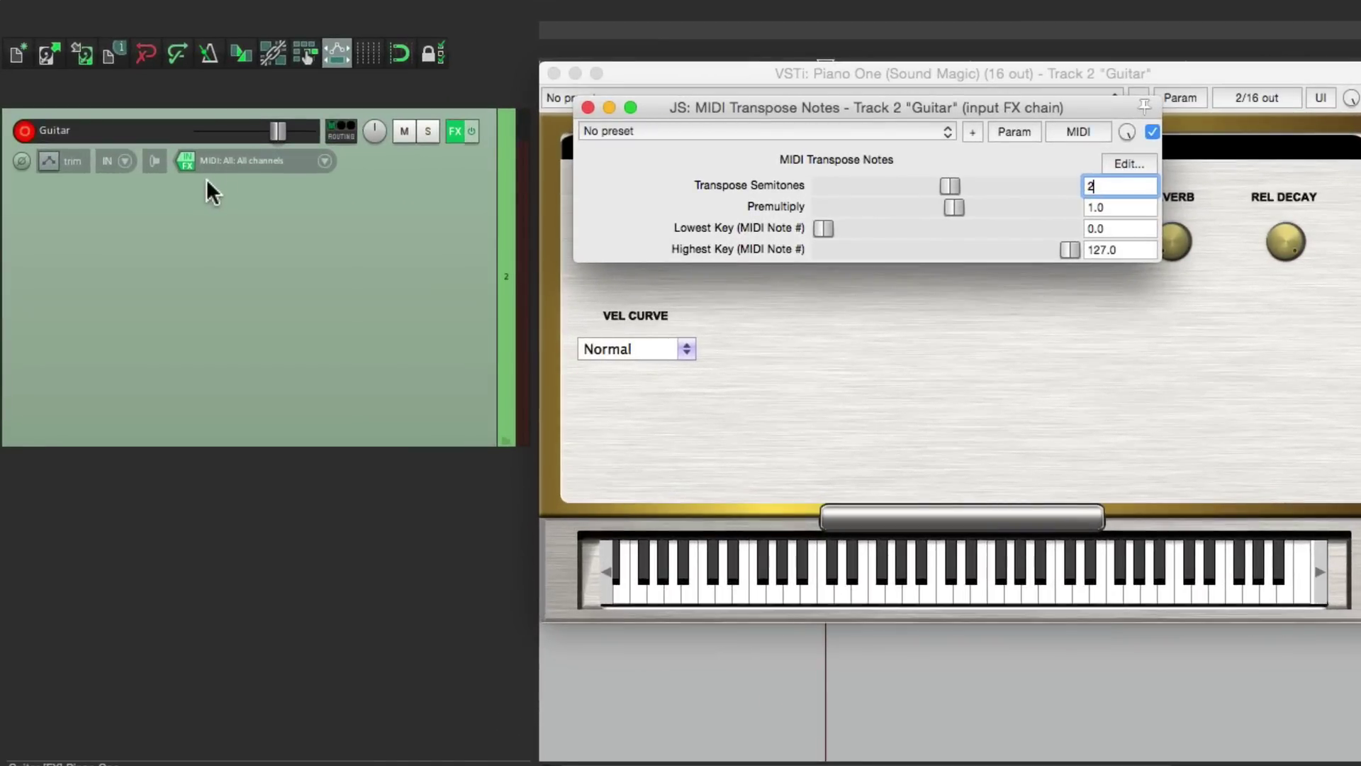
Close the MIDI Transpose Notes and Piano One windows and record a MIDI take on the Guitar track
left_click(588, 107)
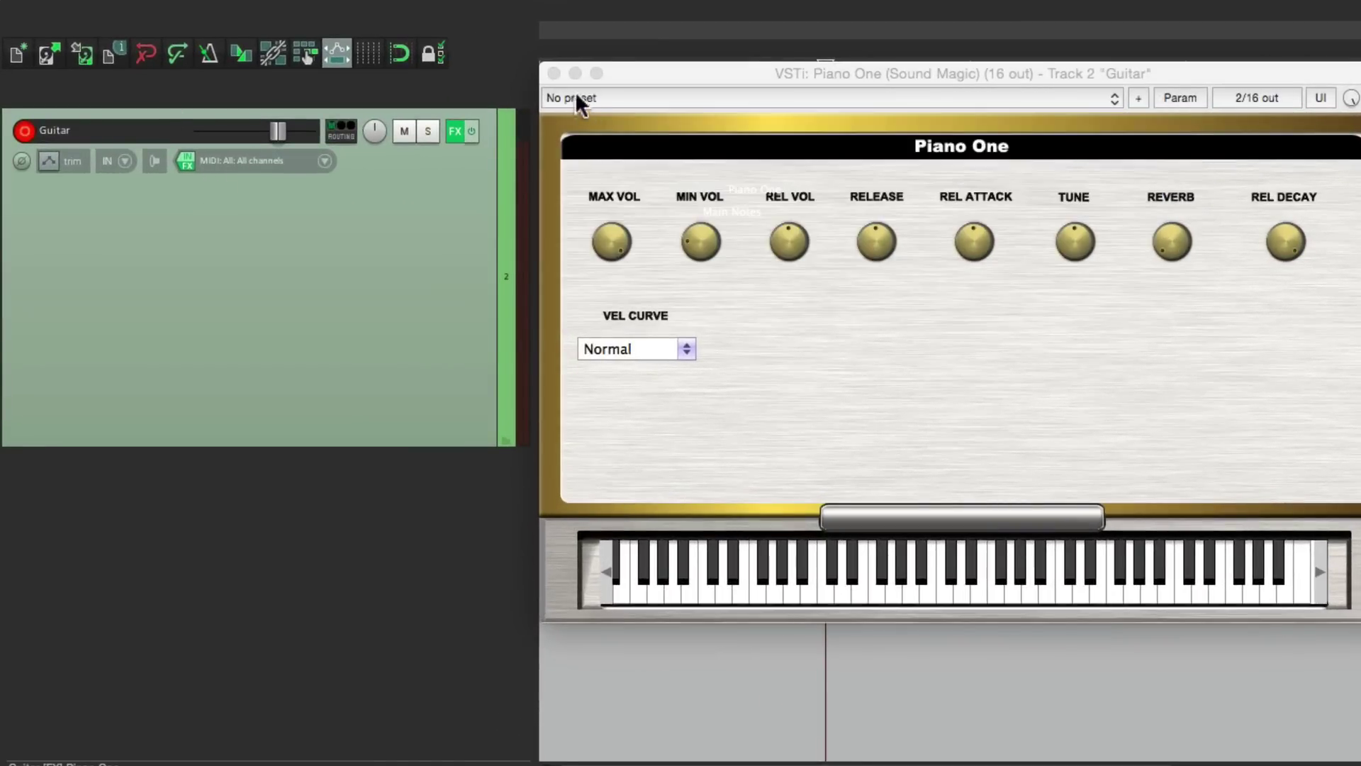
left_click(553, 73)
key("ctrl+r")
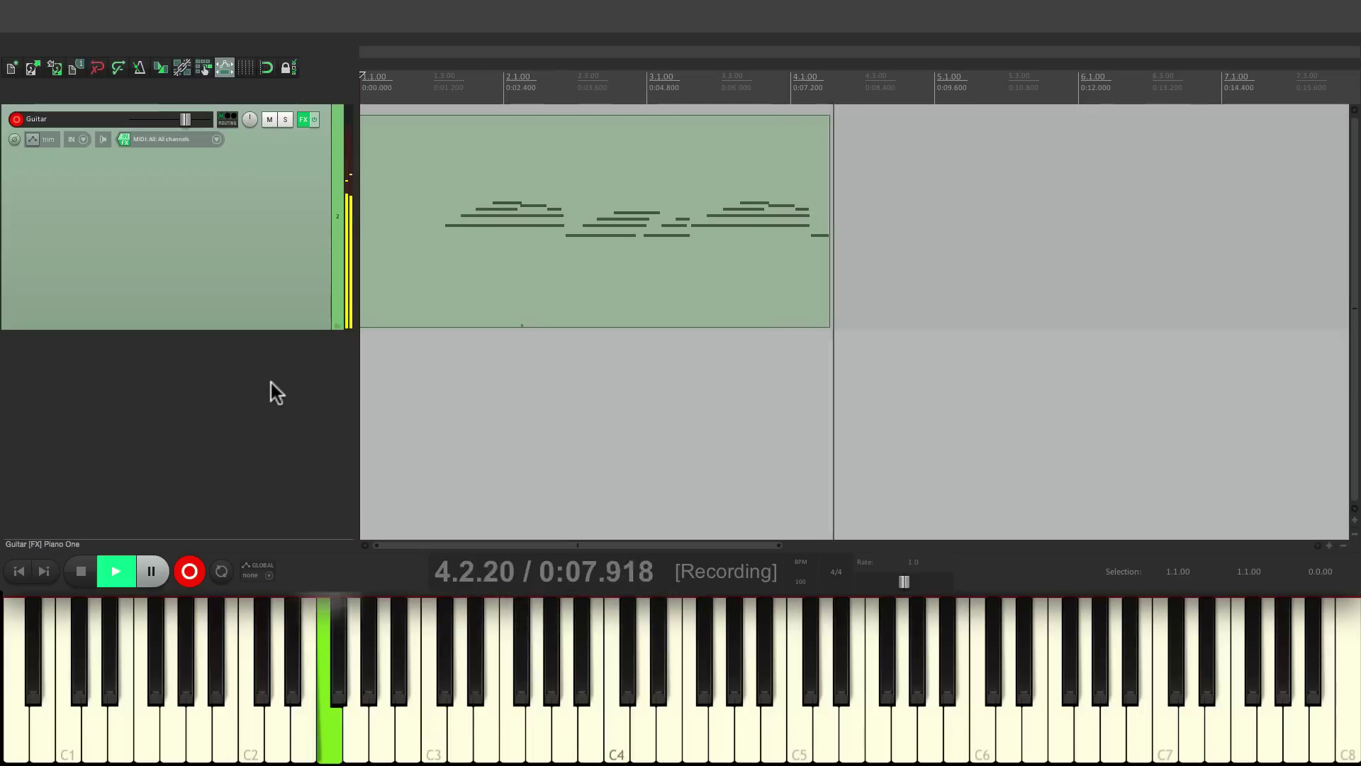
key("space")
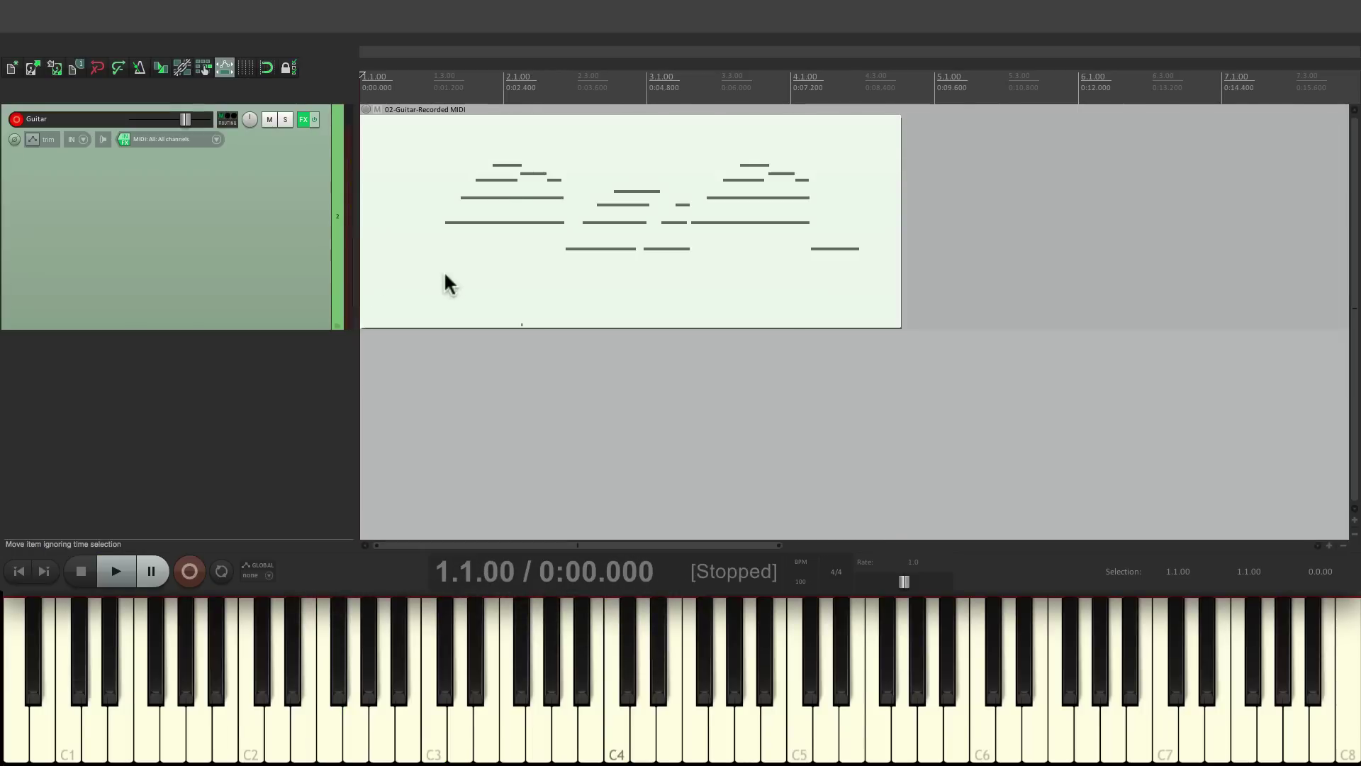
Open the recorded Guitar take in the MIDI editor and select its first note to examine the recorded pitch
double_click(500, 191)
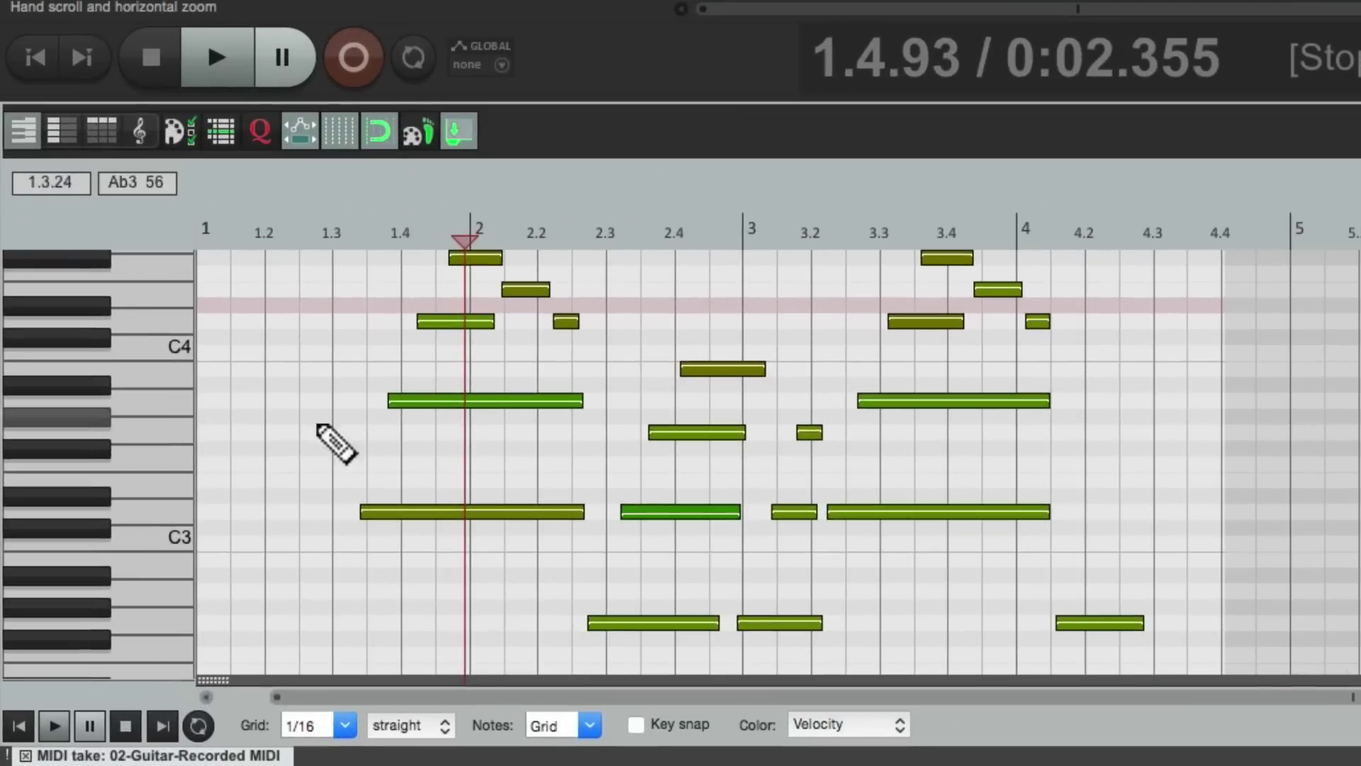
scroll(261, 465, "up", 5)
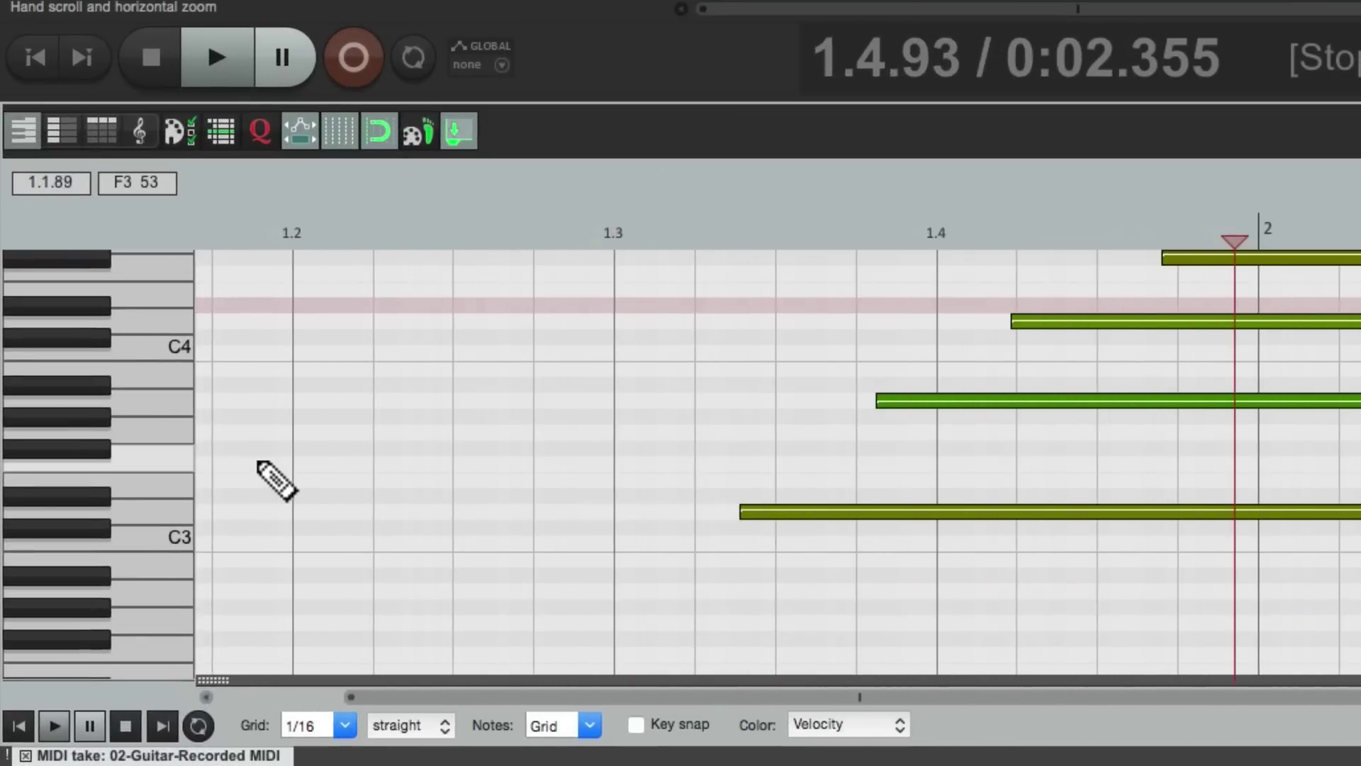
left_click(783, 517)
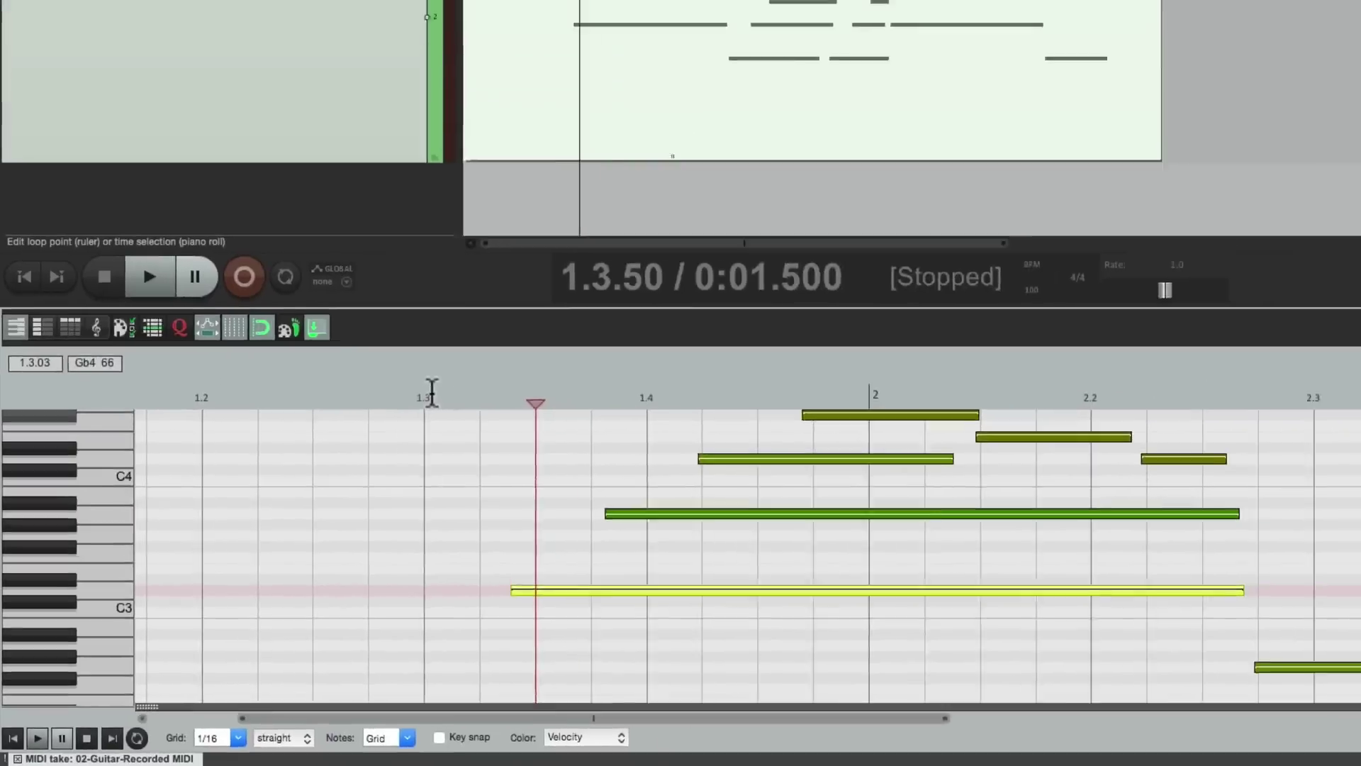
Play back the recorded MIDI take from 1.3.00 and stop playback
key("space")
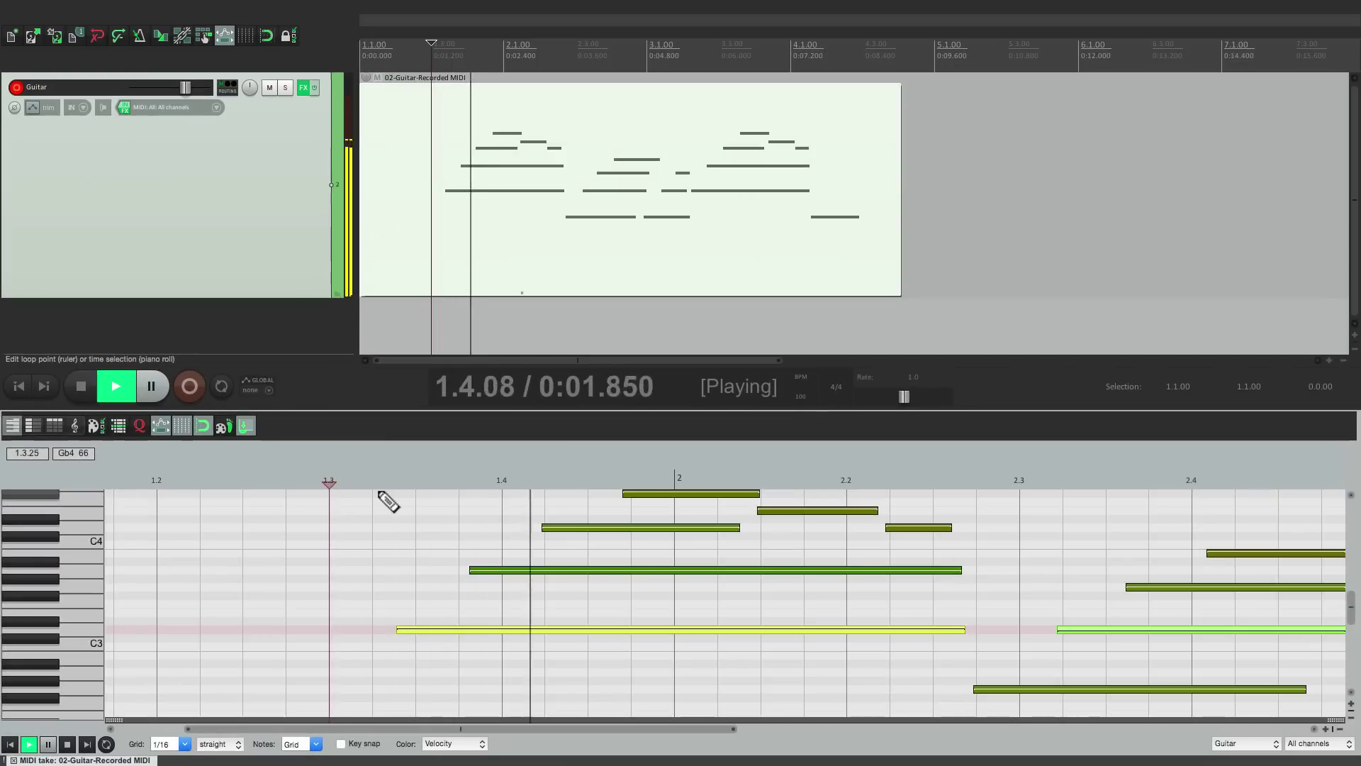
scroll(445, 519, "down", 3)
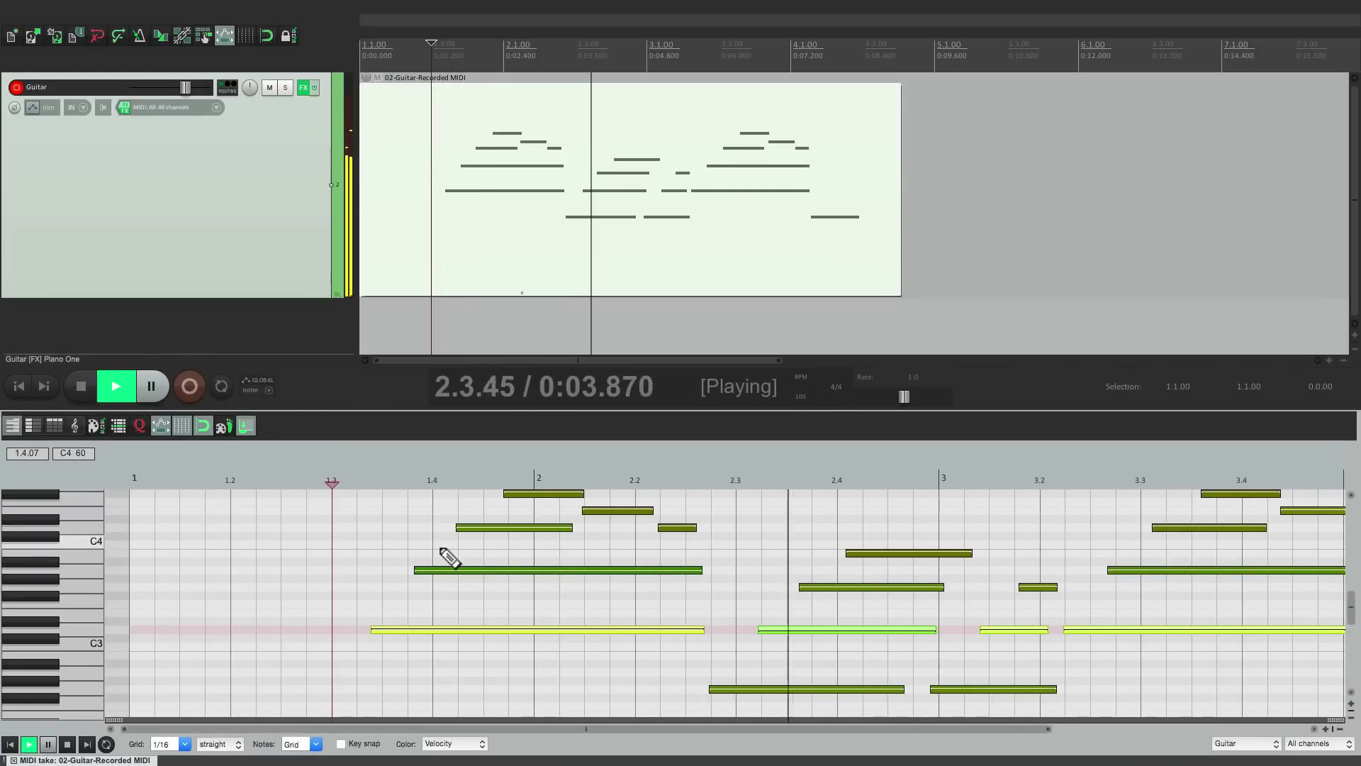
key("space")
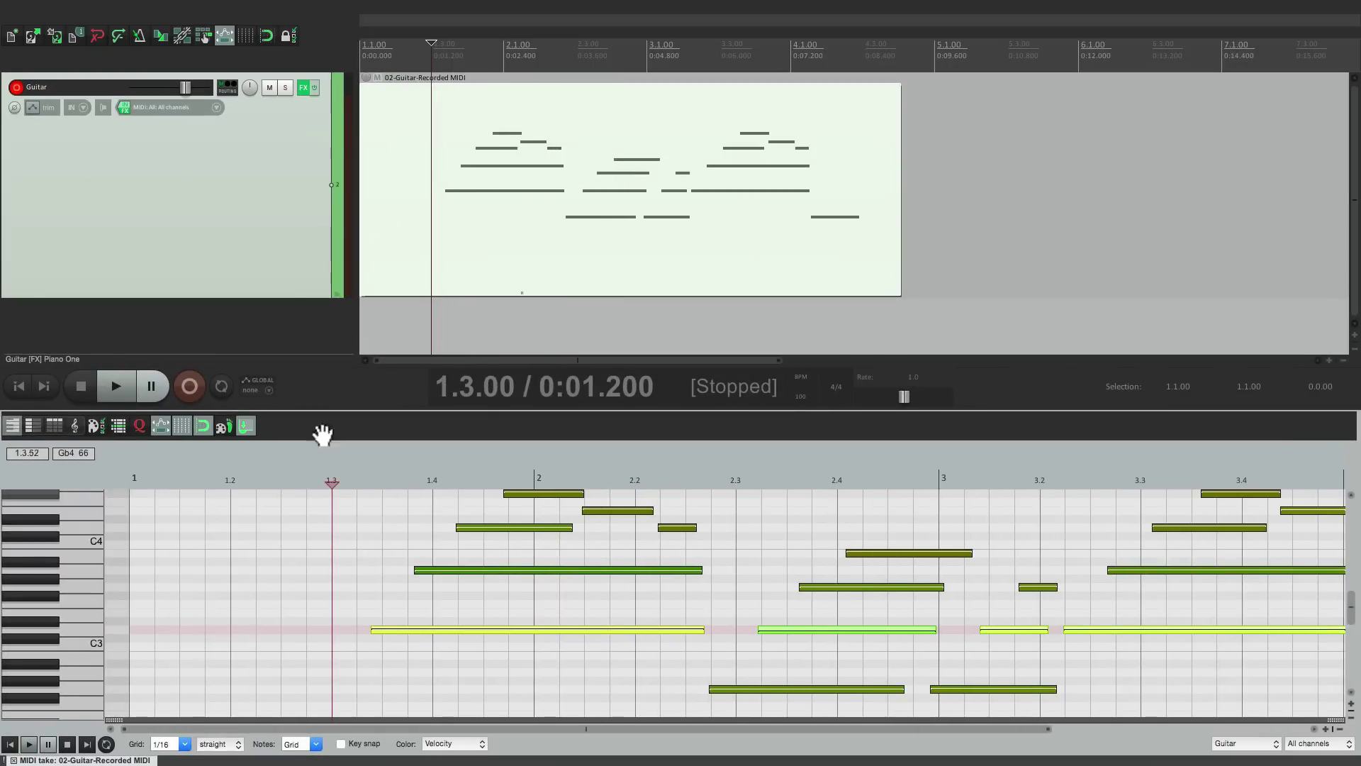
Open MIDI Transpose Notes from the Guitar track's input FX chain
left_click(126, 106)
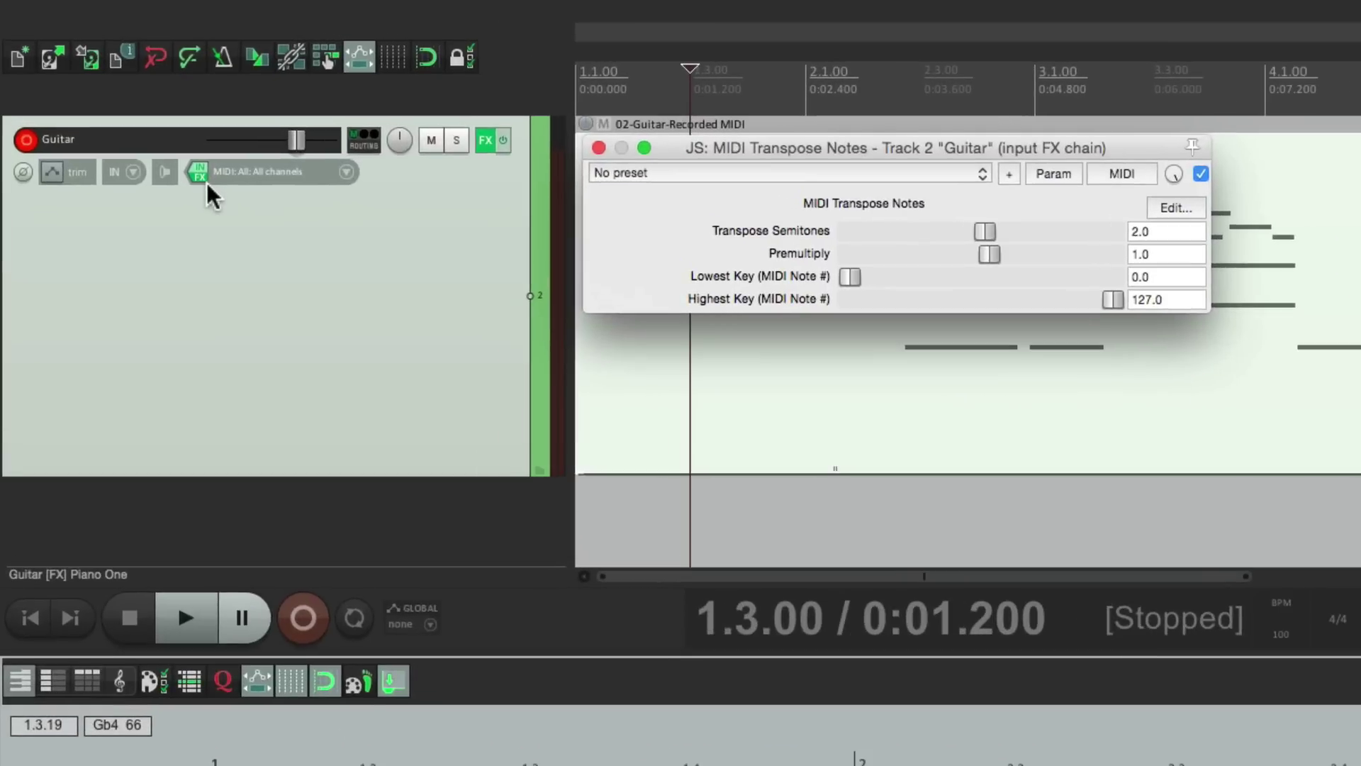